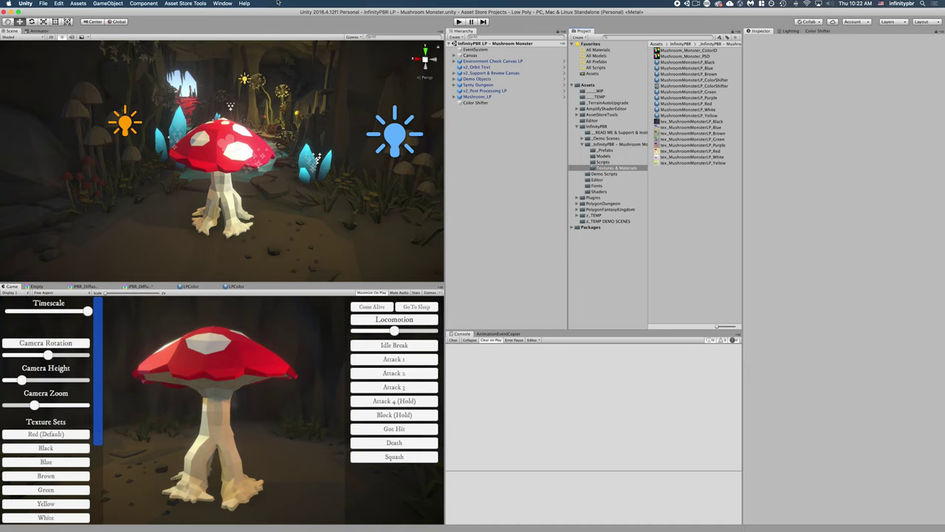
- Open the Window menu to reach the Infinity PBR tools
left_click(222, 3)
- Open the Color Shifter editor and toggle Show Help Boxes and Show Full Data, ending with help boxes on
mouse_move(232, 49)
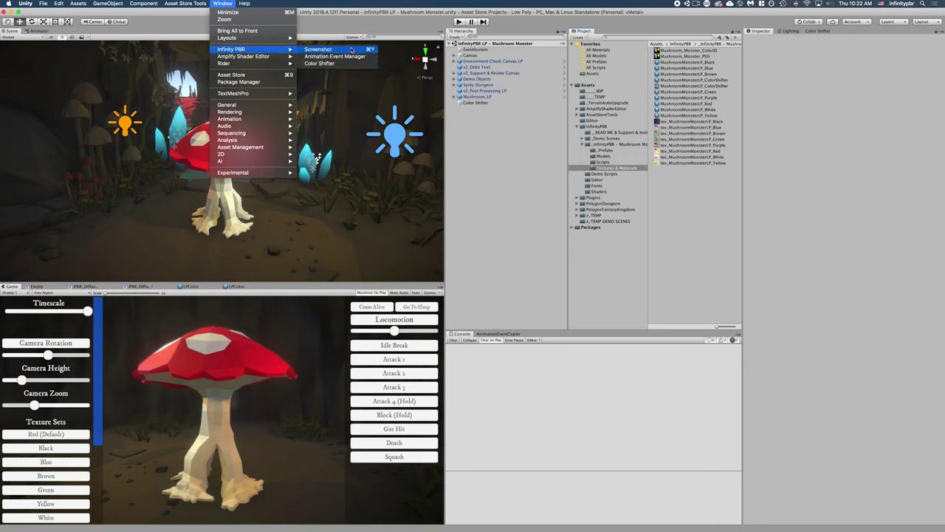
left_click(331, 63)
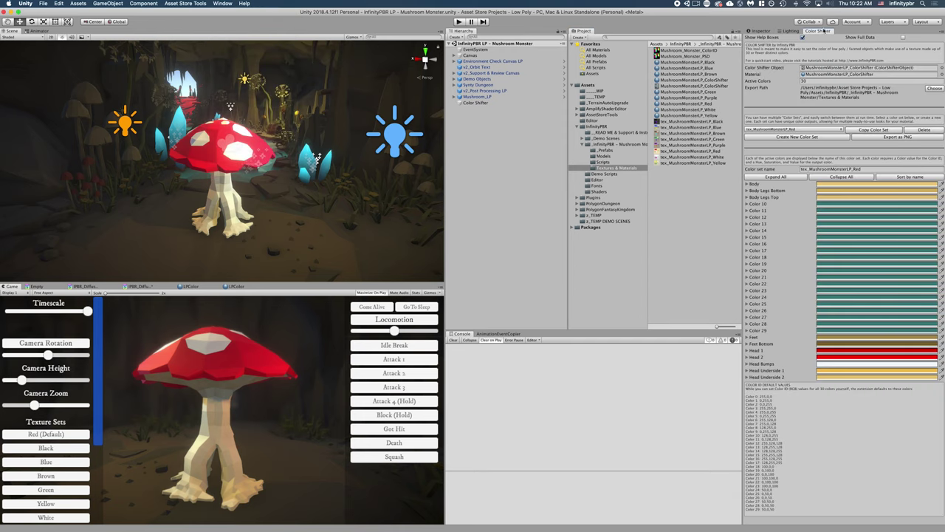
left_click(803, 37)
left_click(803, 37)
left_click(803, 37)
left_click(903, 38)
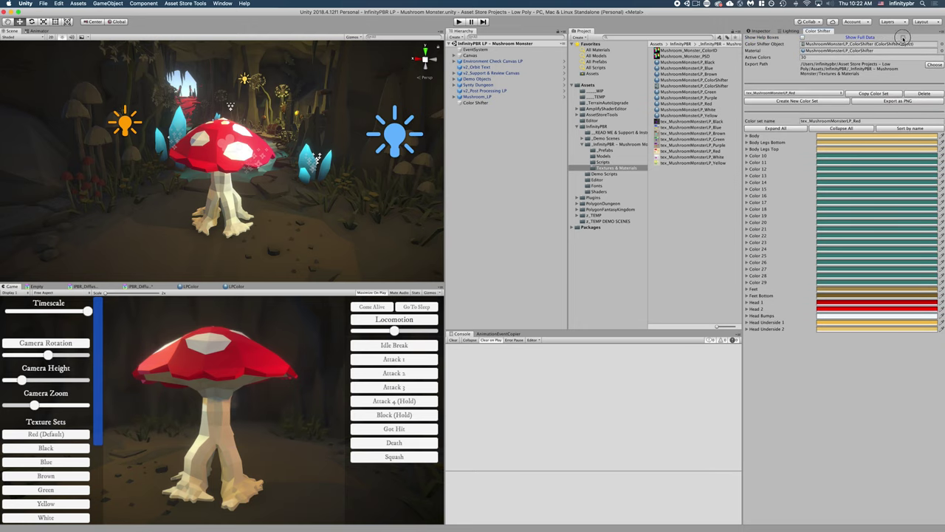
left_click(904, 38)
left_click(802, 37)
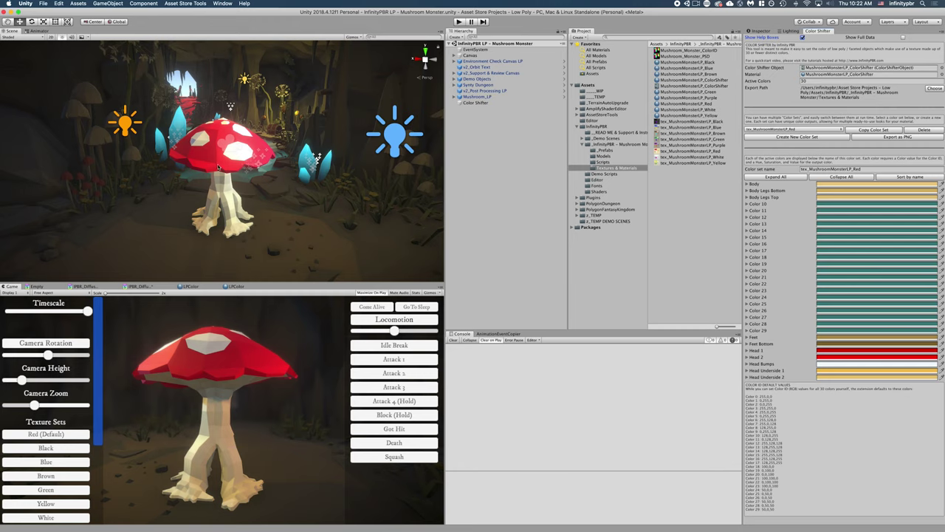
- Preview the Blue, Green, Purple and Black colour sets on the mushroom
left_click(757, 128)
left_click(763, 130)
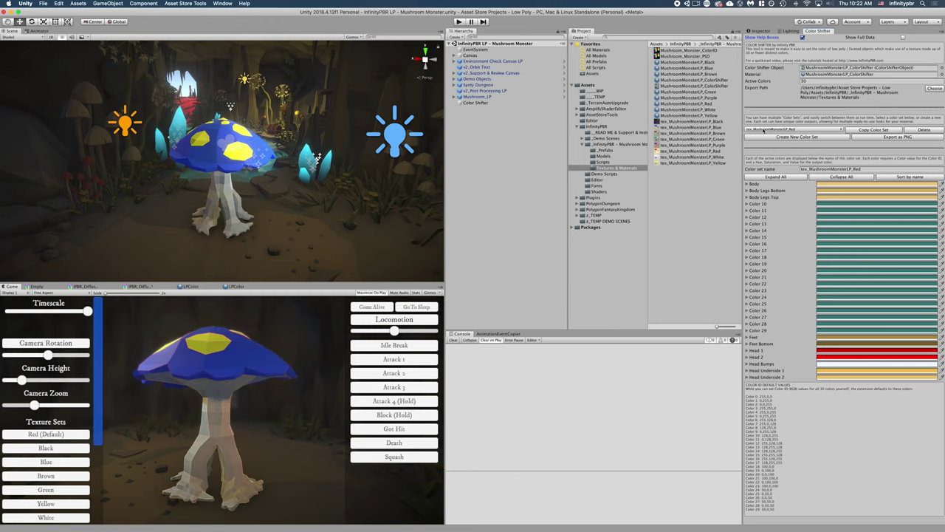
left_click(764, 130)
left_click(762, 135)
left_click(762, 130)
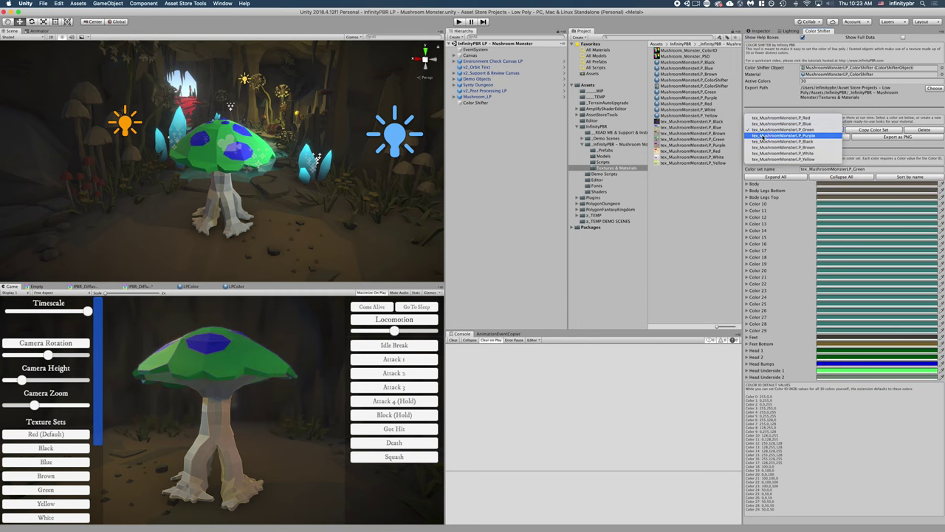
left_click(762, 135)
left_click(762, 130)
left_click(763, 135)
- Preview the Brown and white-with-pink-spots sets, finish on Yellow, and select the Color Shifter object
left_click(765, 130)
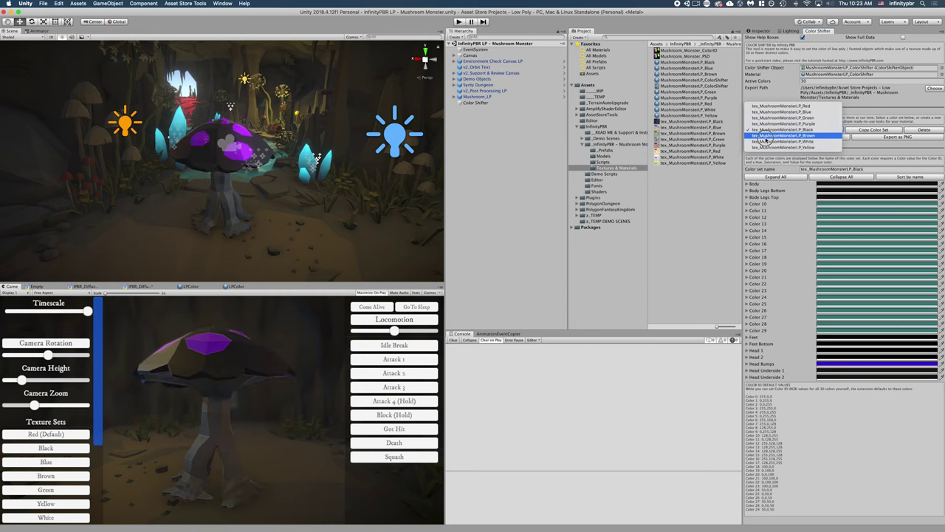
left_click(767, 136)
left_click(764, 130)
left_click(768, 135)
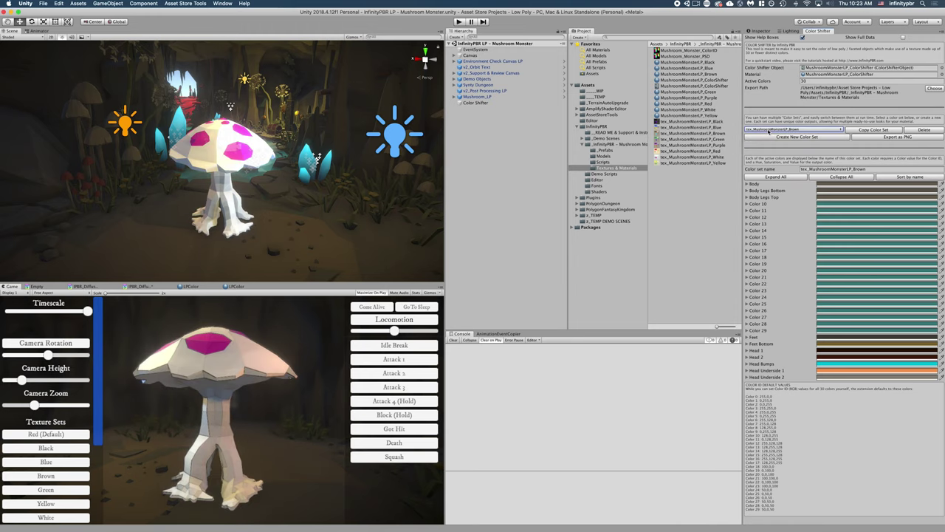
left_click(769, 130)
left_click(769, 135)
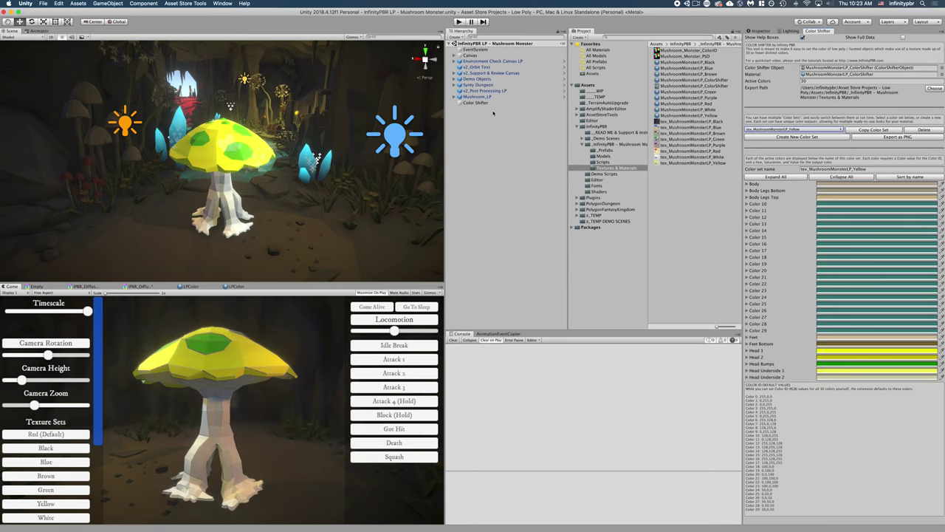
left_click(476, 103)
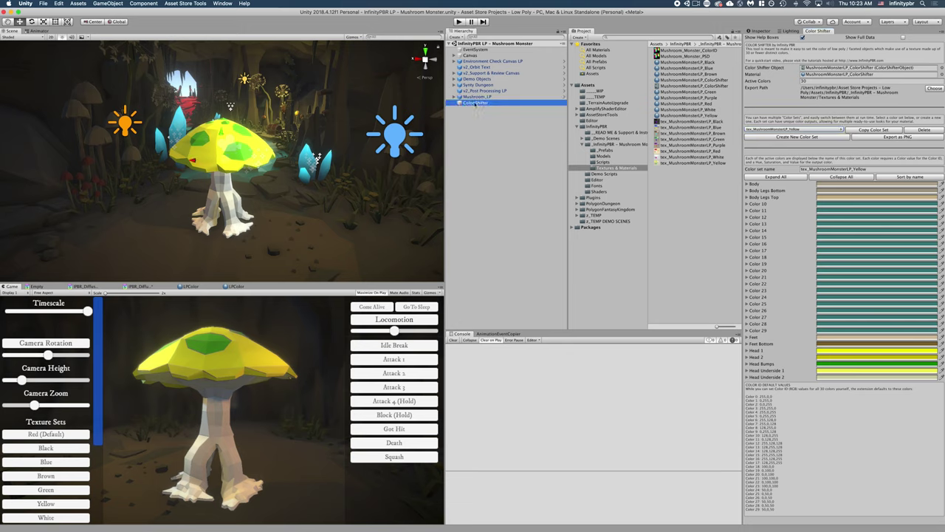
left_click(761, 30)
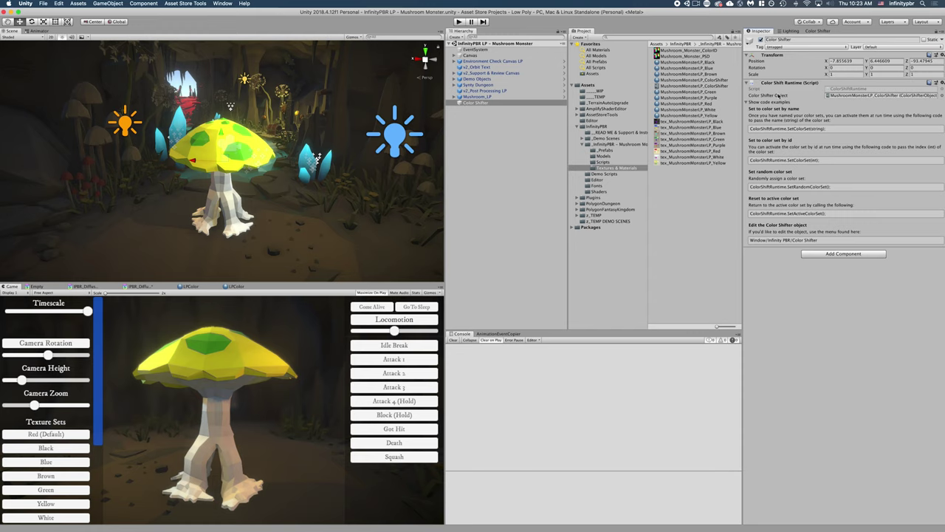
left_click(870, 96)
left_click(816, 31)
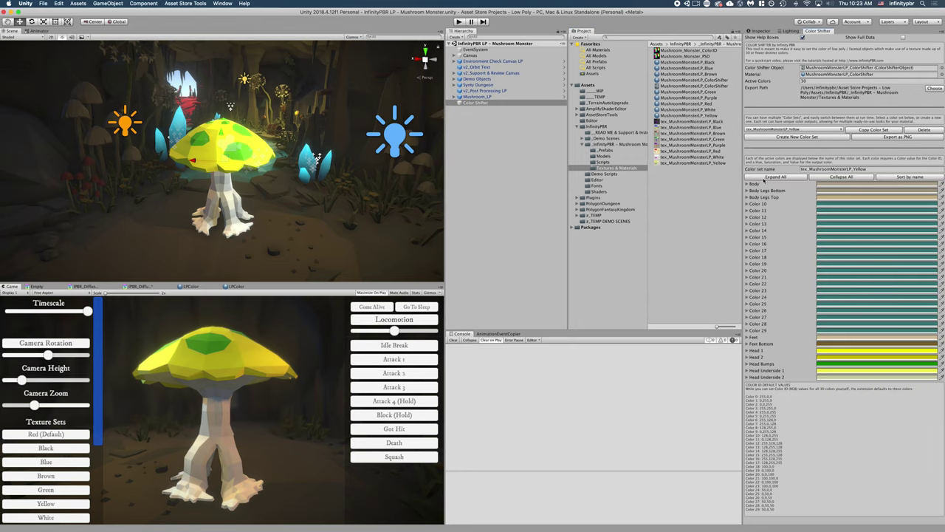
left_click(761, 31)
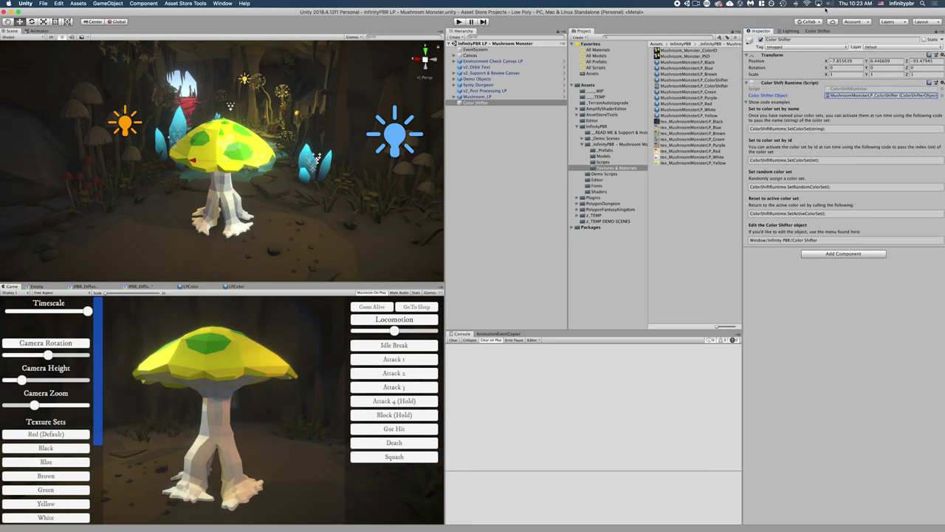
left_click(816, 30)
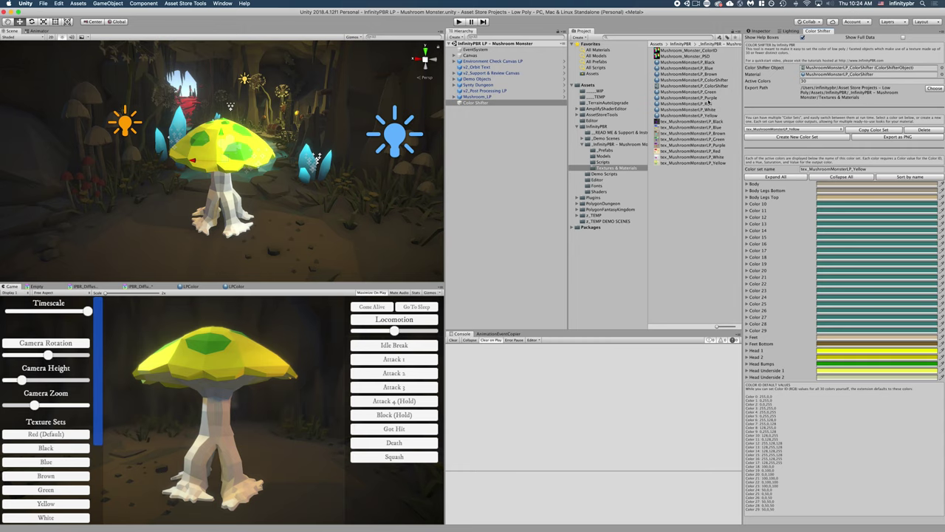
left_click(711, 80)
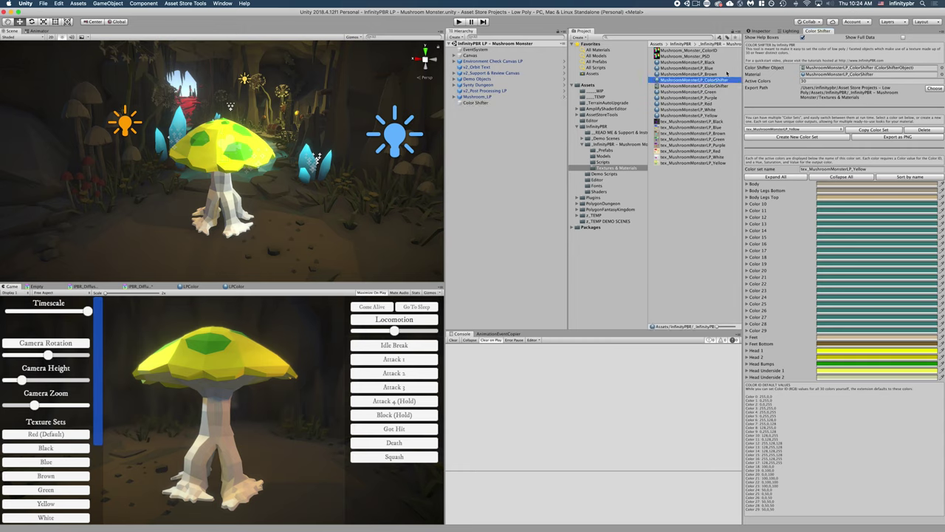
left_click(757, 31)
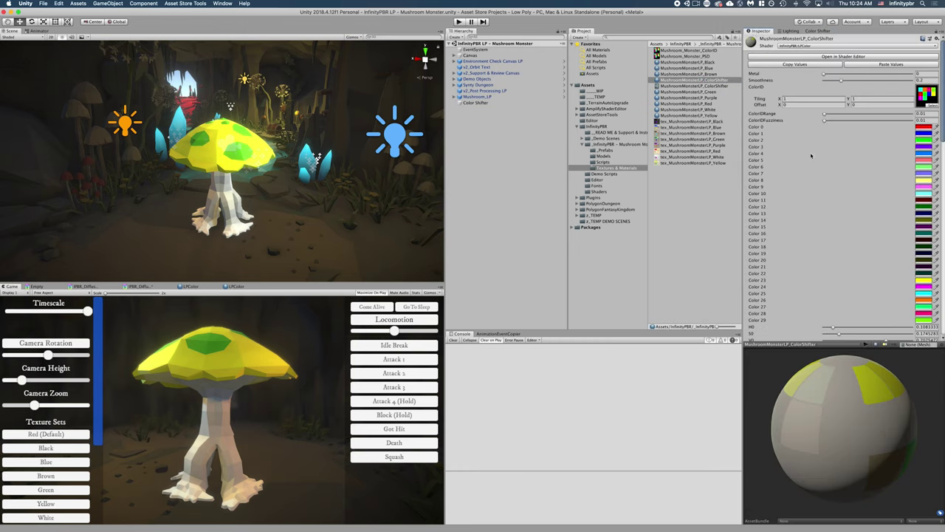
scroll(811, 155, "down", 15)
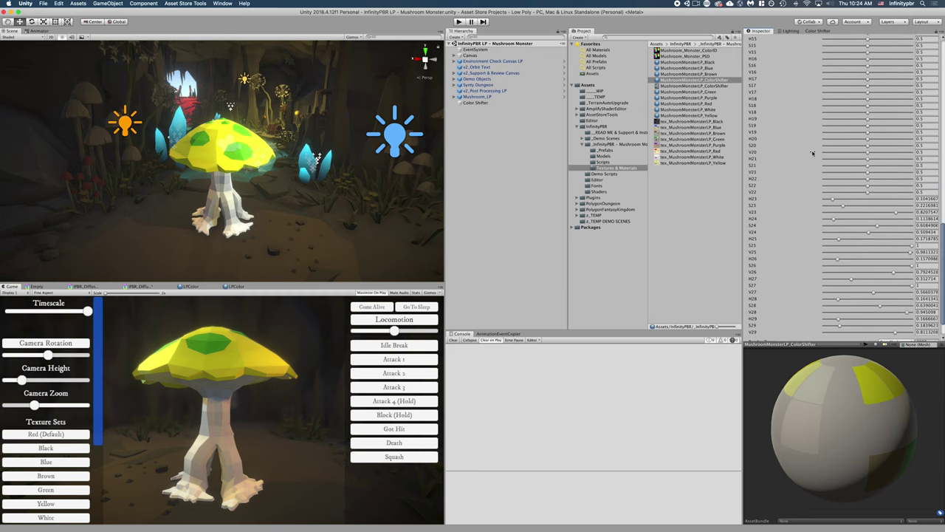
scroll(890, 216, "down", 2)
scroll(838, 295, "up", 17)
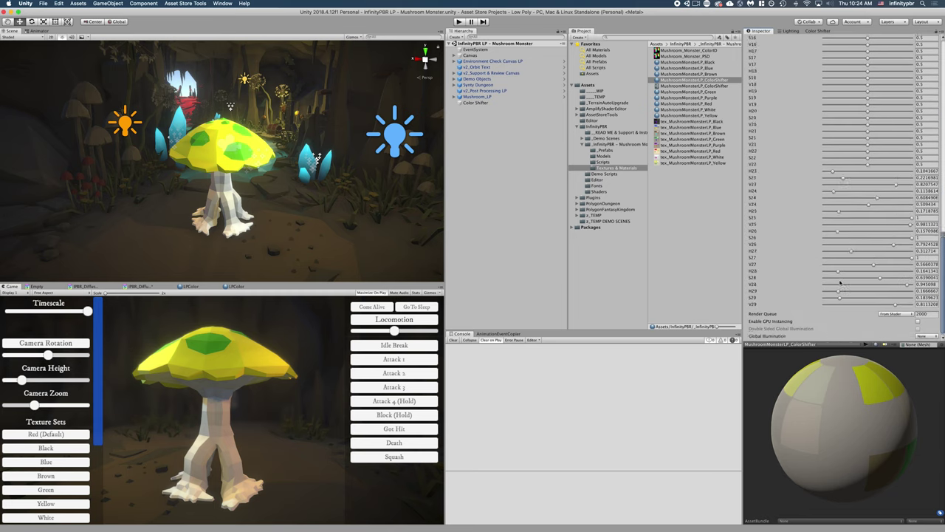
scroll(868, 246, "down", 10)
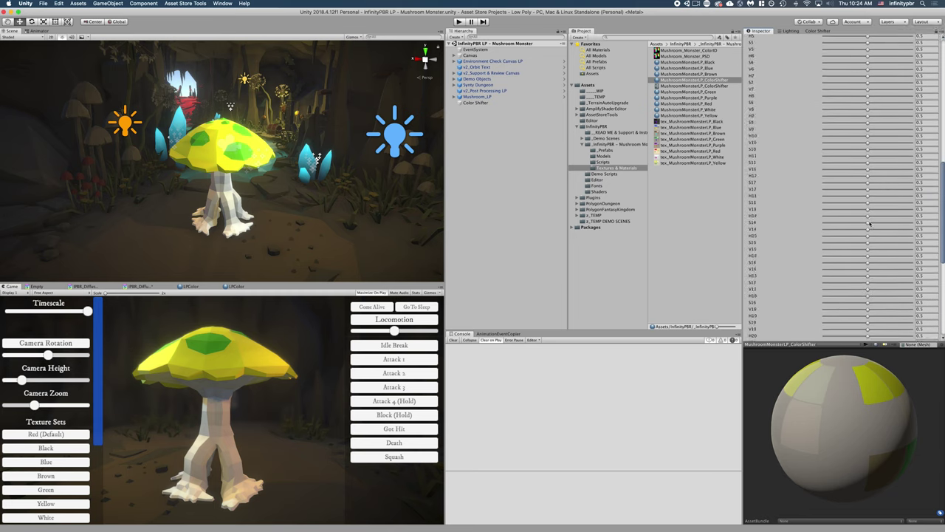
scroll(870, 223, "up", 10)
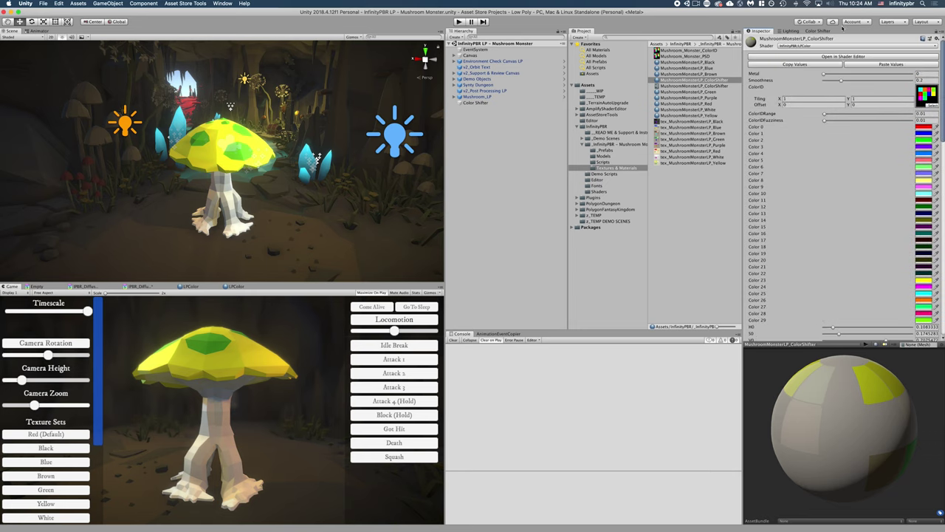
left_click(818, 31)
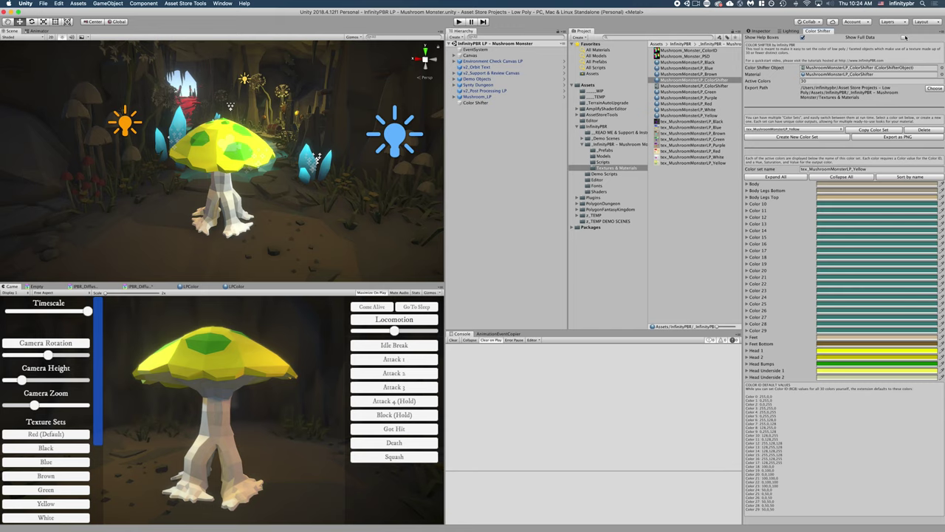
- Set the Color Shifter Object field to None
left_click(941, 67)
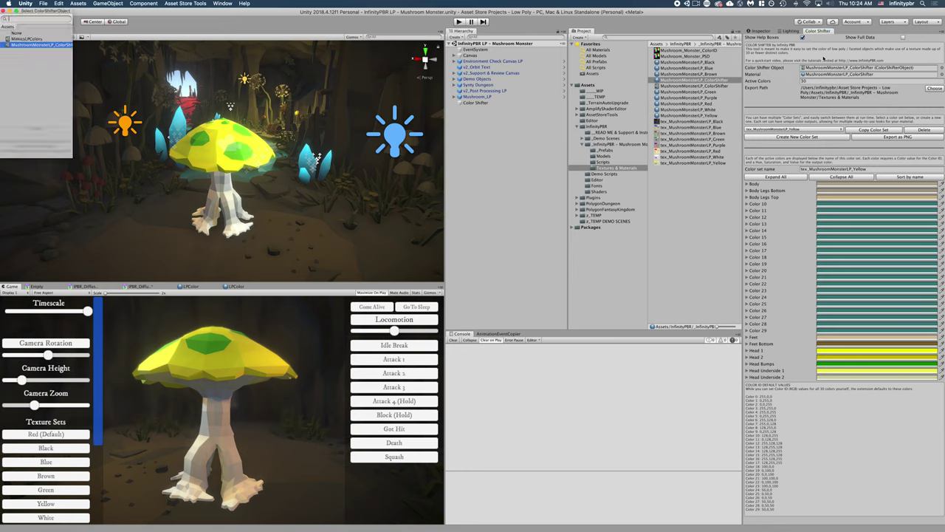
left_click(18, 34)
key("Return")
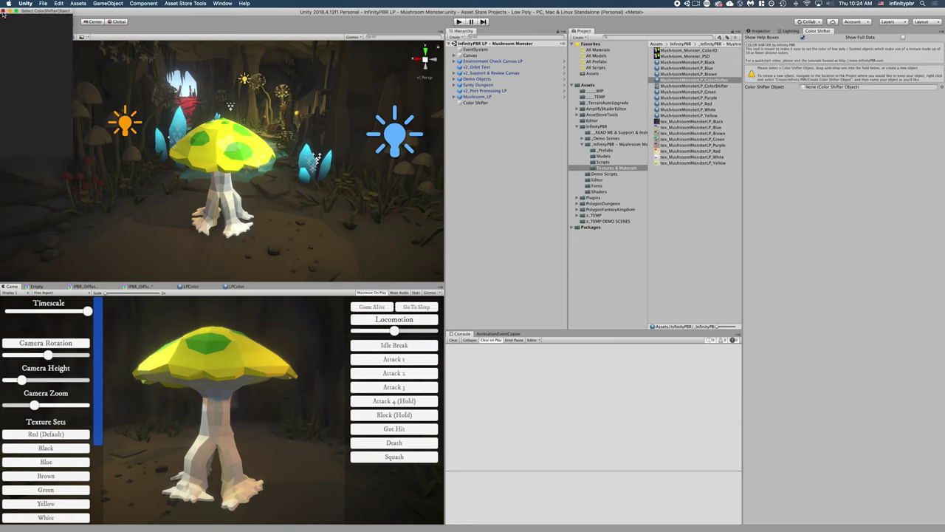
left_click(684, 203)
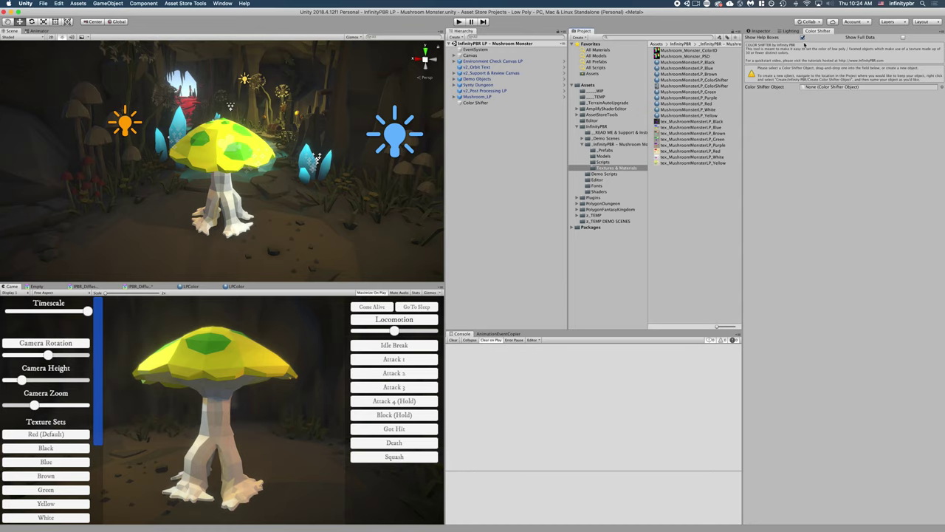
left_click(760, 31)
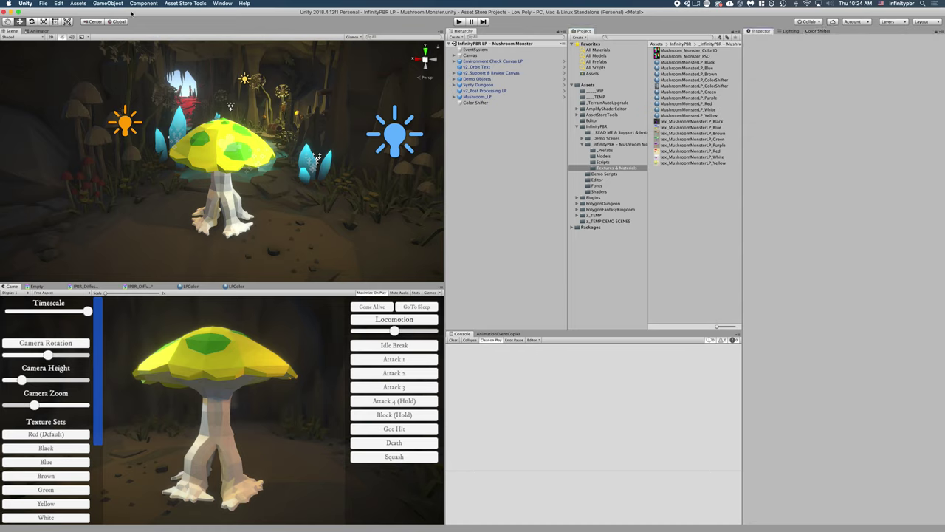
- Reopen Window > Infinity PBR > Color Shifter with no asset loaded
left_click(222, 4)
mouse_move(240, 49)
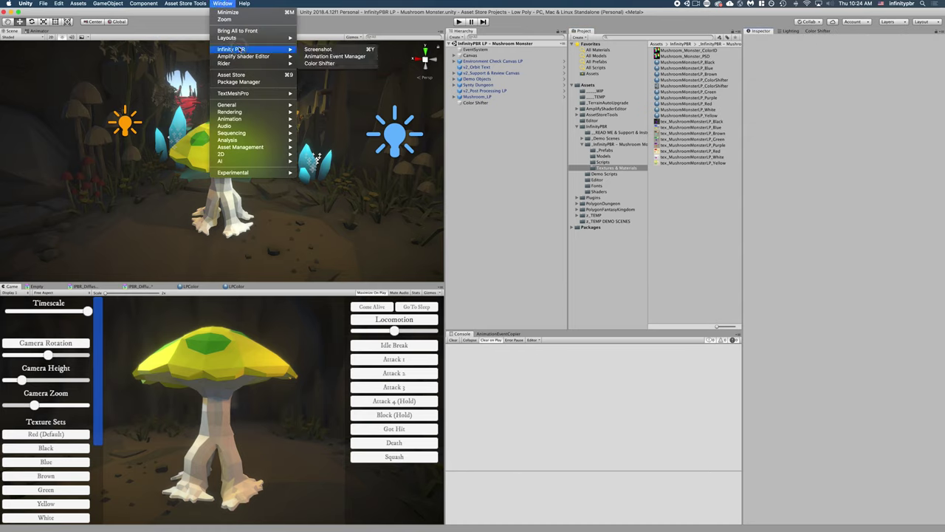
left_click(329, 64)
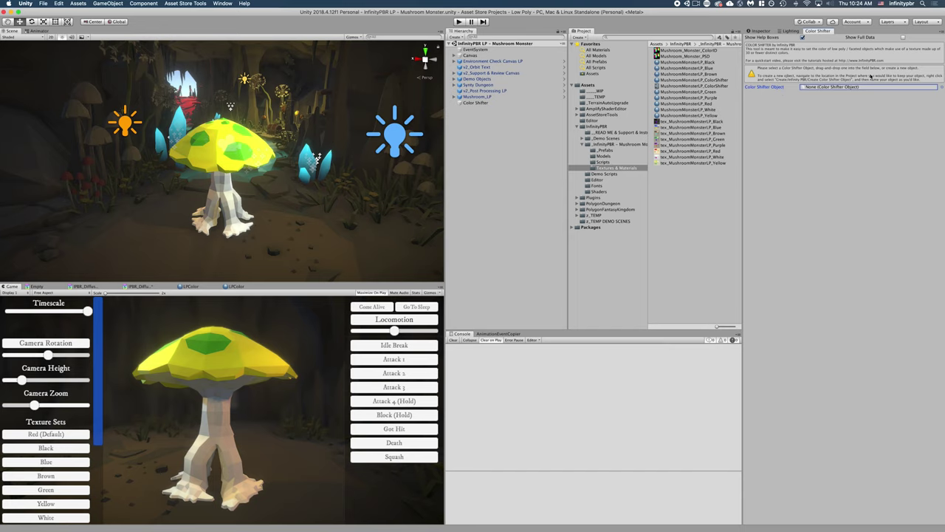
- Create a Demo Purposes folder inside the _InfinityPBR - Mushroom Monster folder
left_click(673, 225)
right_click(672, 211)
mouse_move(750, 212)
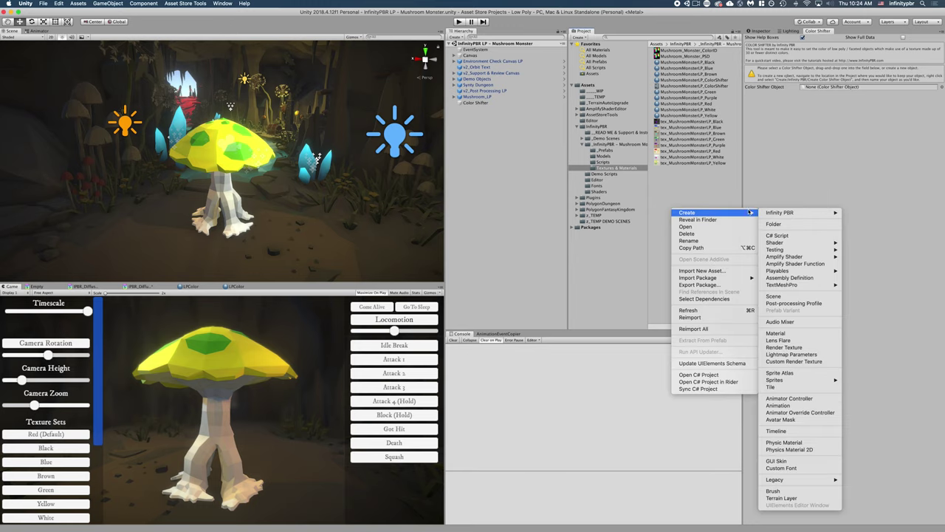
key("Escape")
left_click(605, 144)
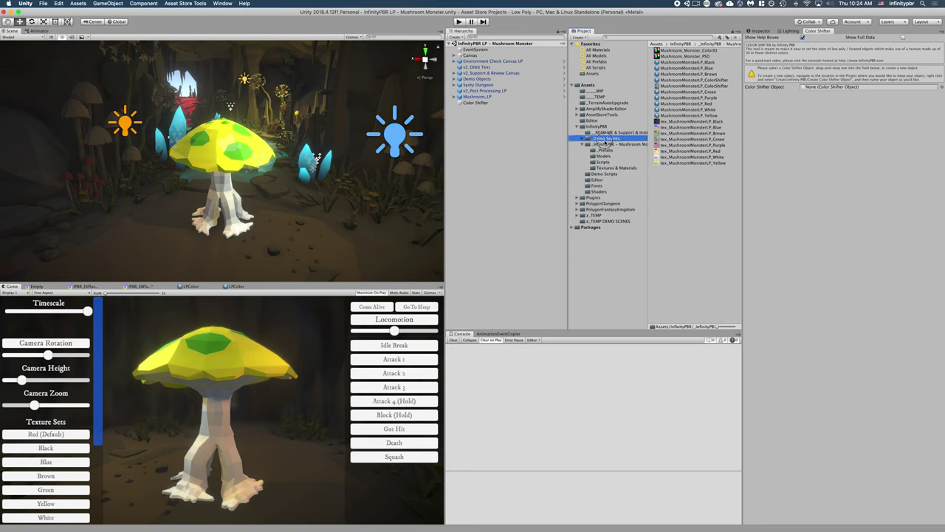
right_click(606, 146)
mouse_move(636, 147)
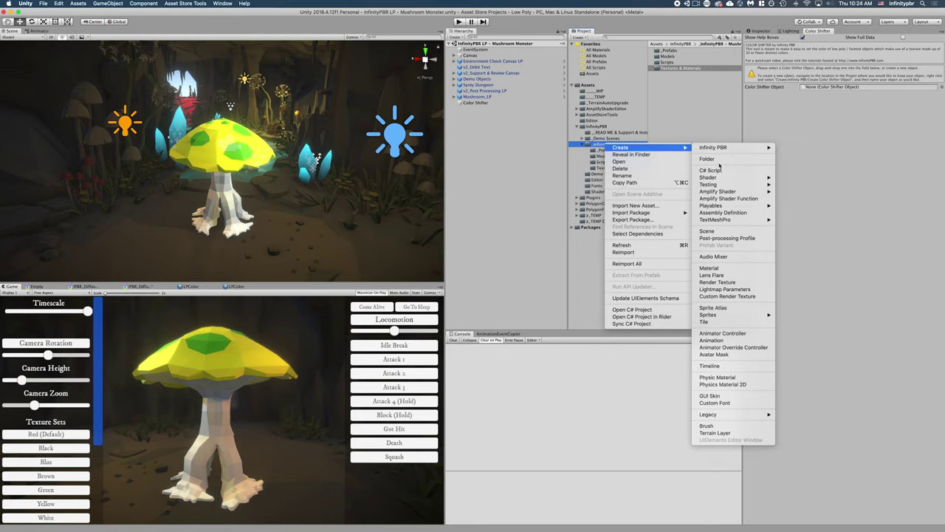
left_click(717, 159)
type("Demo Purposes")
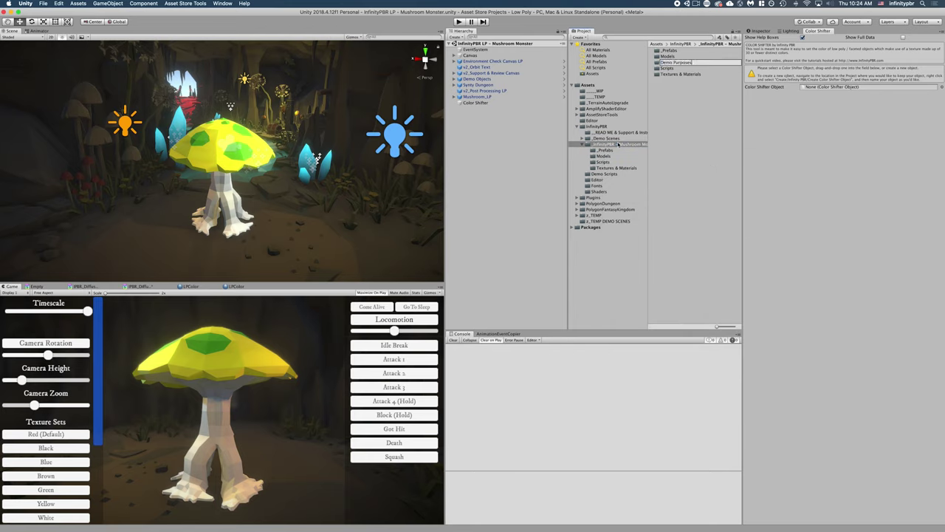
key("Return")
- Create a Color Shifter Object named Demo Object and assign it as the Color Shifter Object
right_click(695, 146)
mouse_move(739, 147)
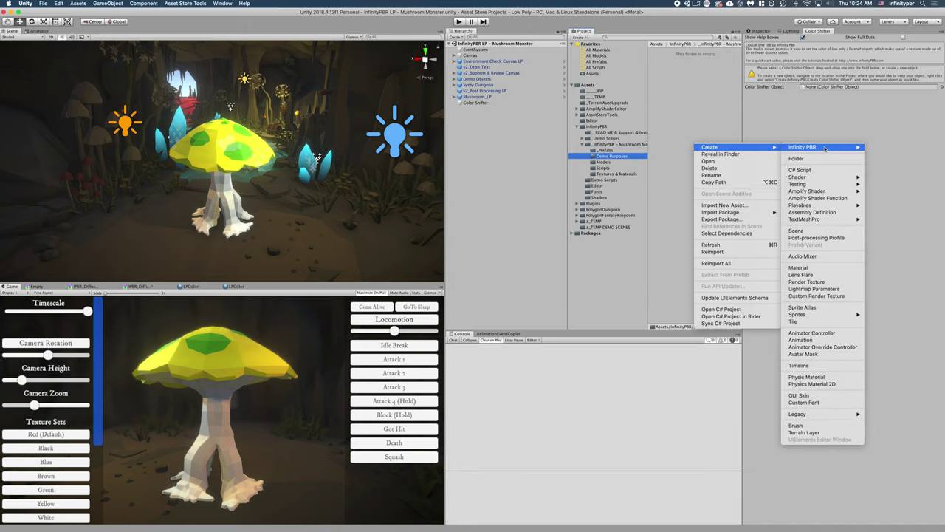
left_click(768, 148)
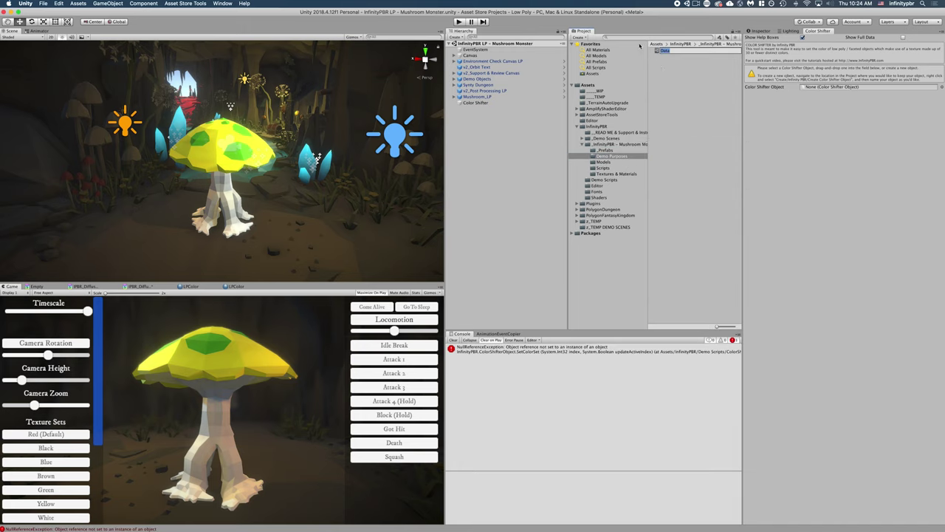
type("Demo Object")
key("Return")
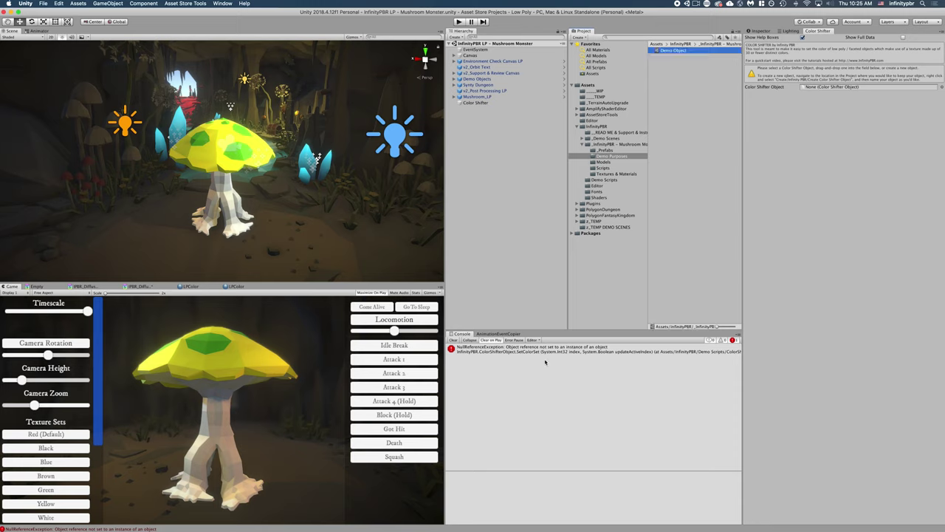
left_click(453, 339)
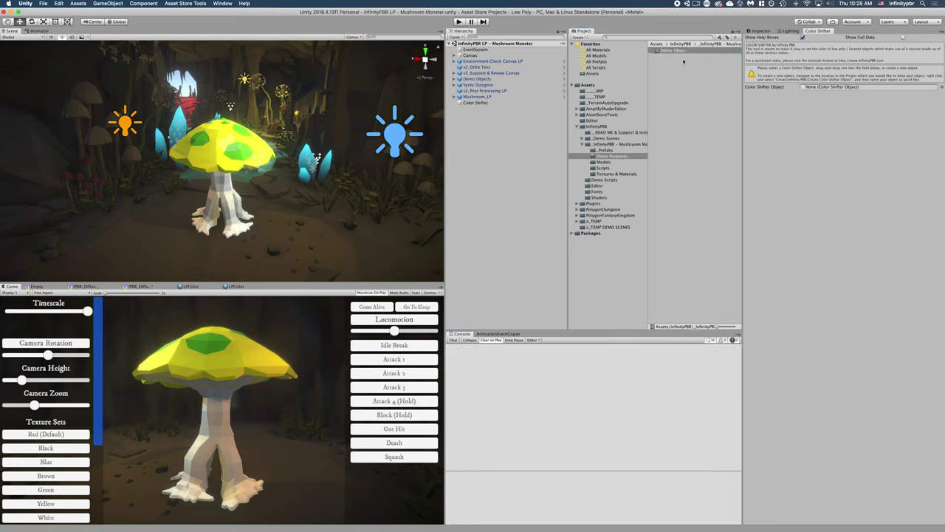
left_click_drag(670, 50, 807, 86)
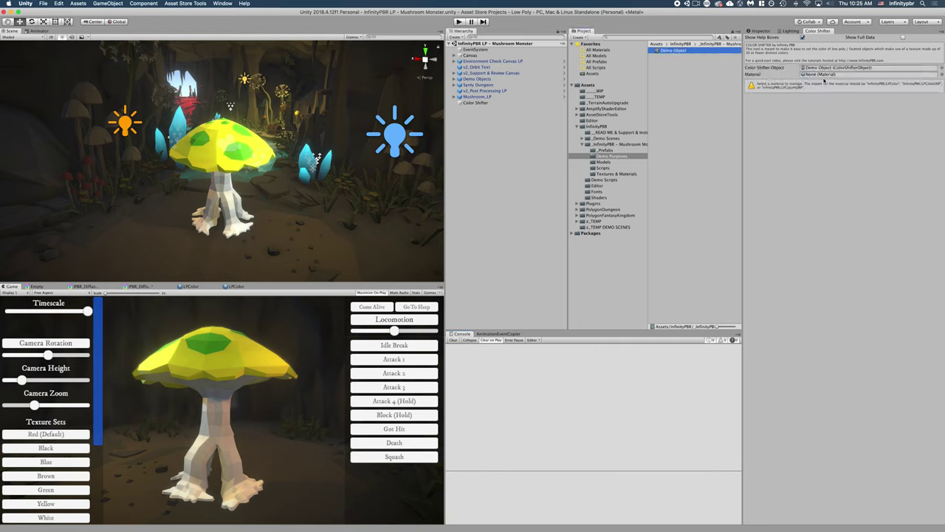
- Create a material named Demo Material and assign it to the Color Shifter
right_click(705, 96)
mouse_move(739, 98)
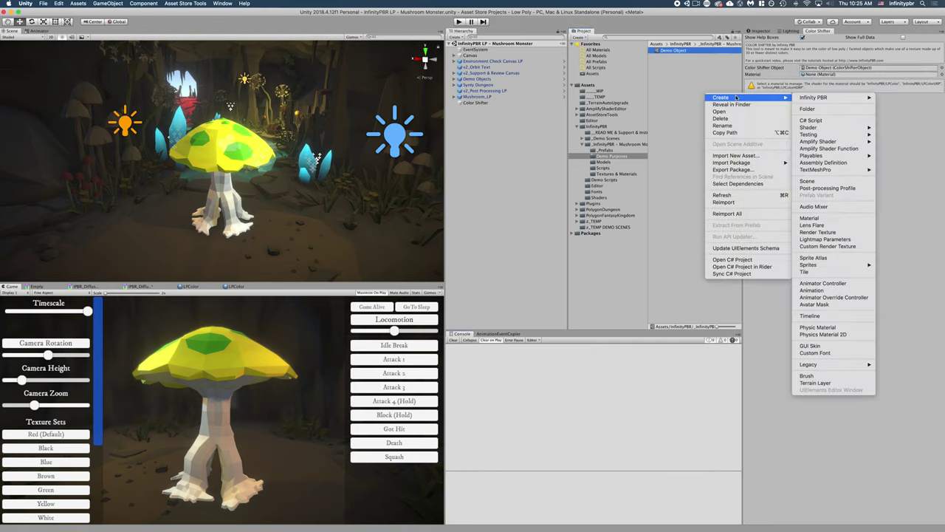
left_click(810, 218)
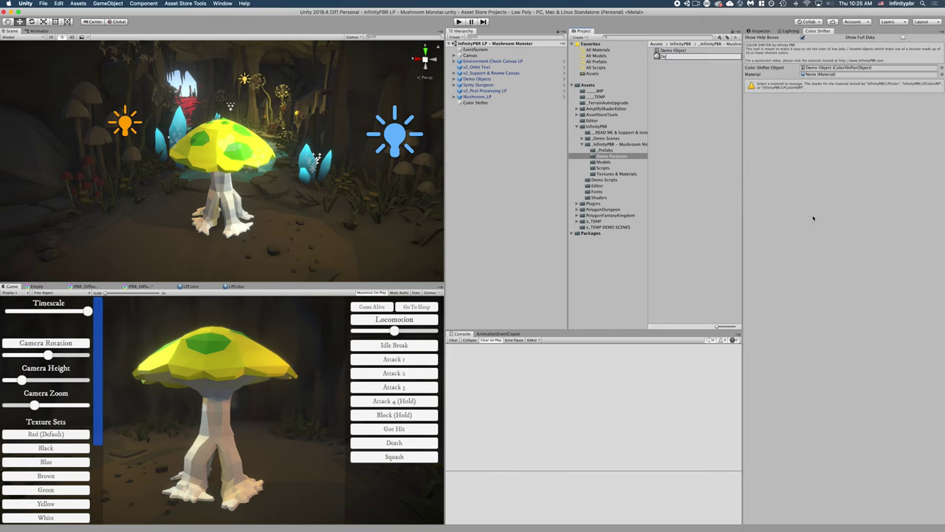
type("Demo Material")
key("Return")
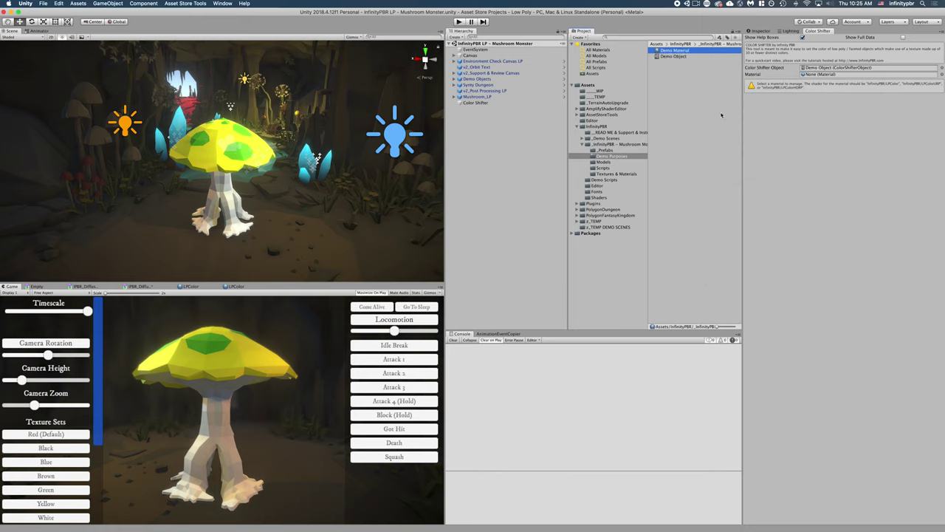
left_click_drag(685, 52, 835, 74)
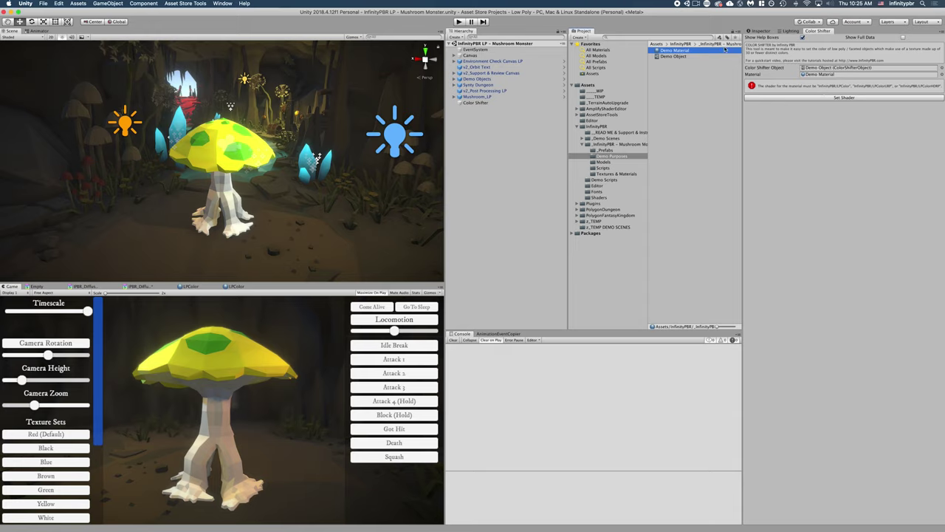
- Switch Demo Material's shader to InfinityPBR > LPColor, then return to the Color Shifter
left_click(759, 31)
left_click(798, 46)
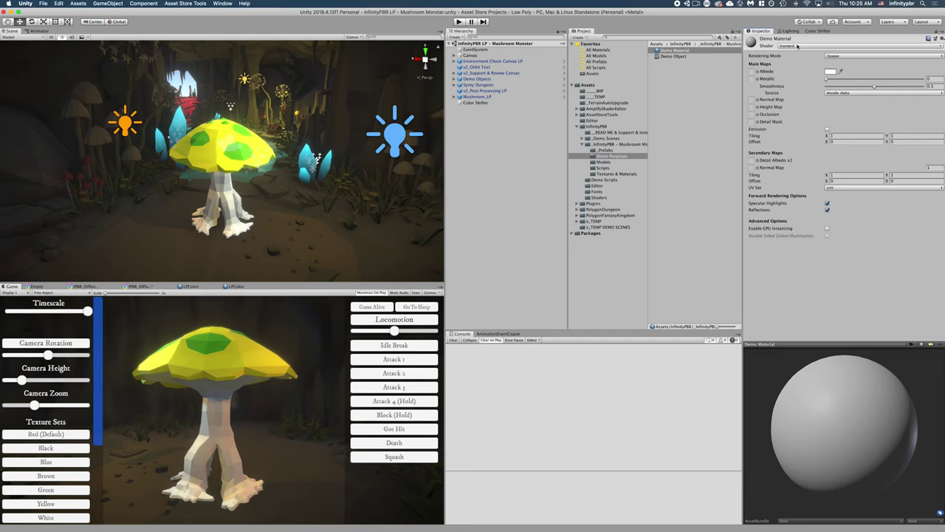
mouse_move(809, 86)
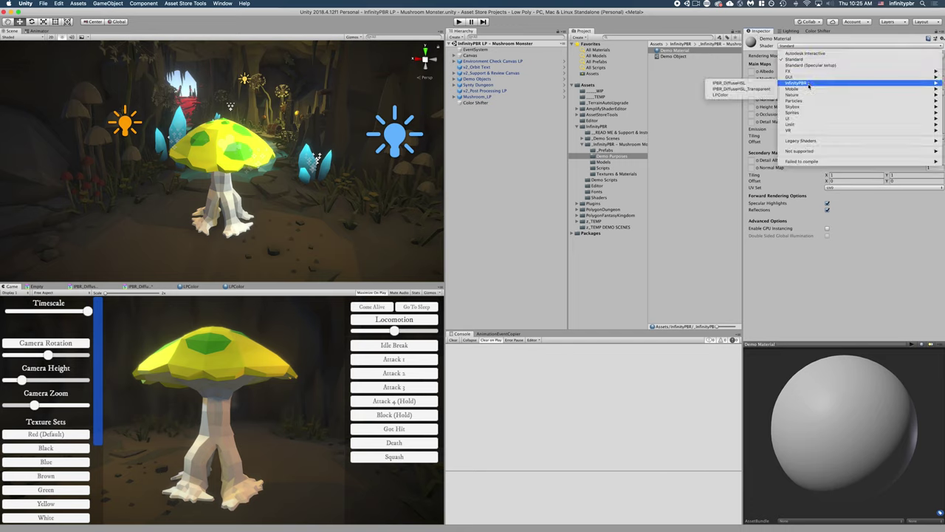
left_click(721, 95)
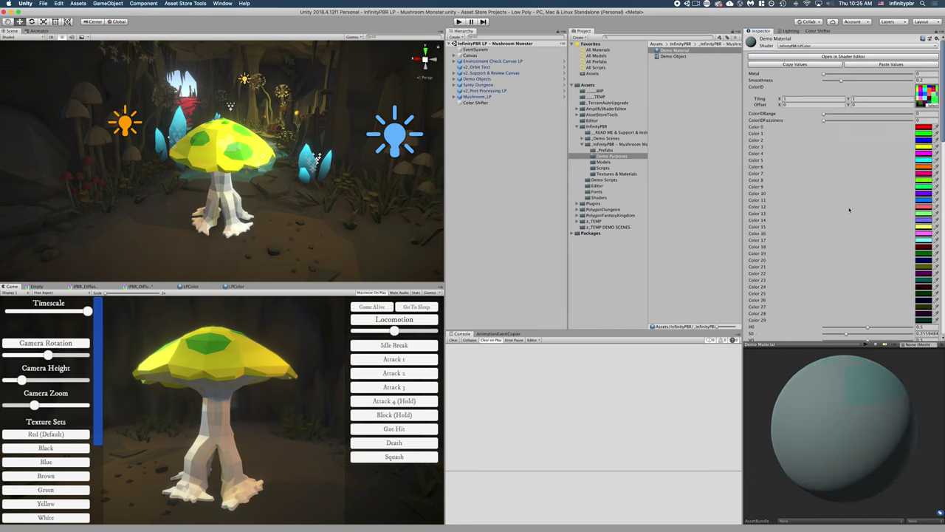
left_click(816, 31)
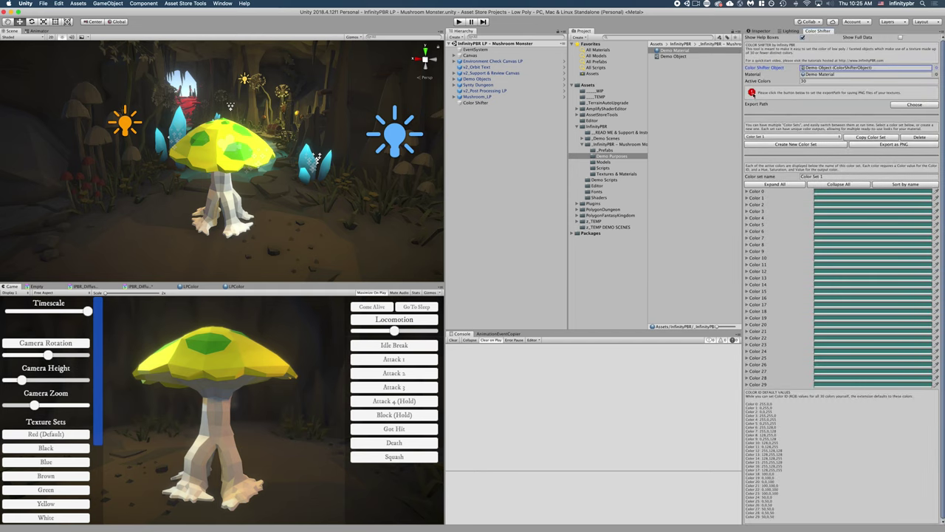
- Set the export path to Assets > InfinityPBR > _InfinityPBR - Mushroom Monster > Demo Purposes
left_click(918, 105)
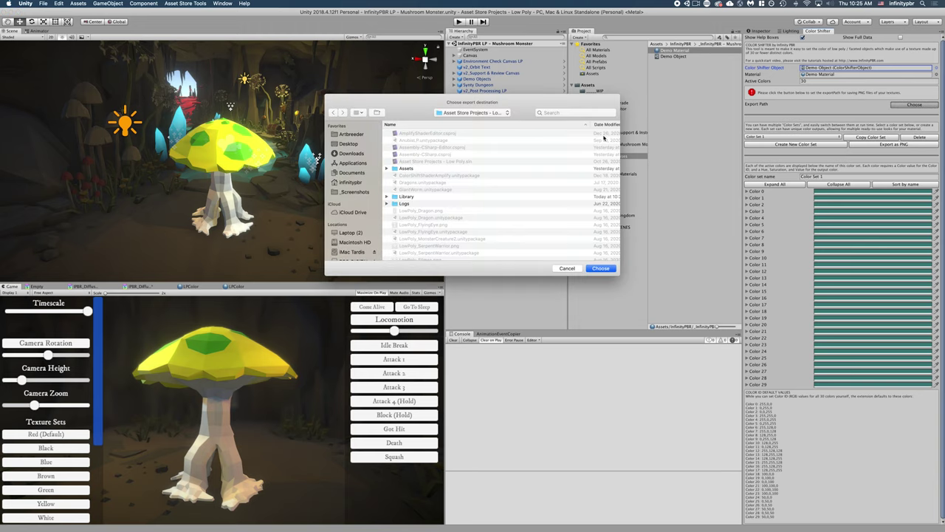
left_click_drag(565, 101, 483, 96)
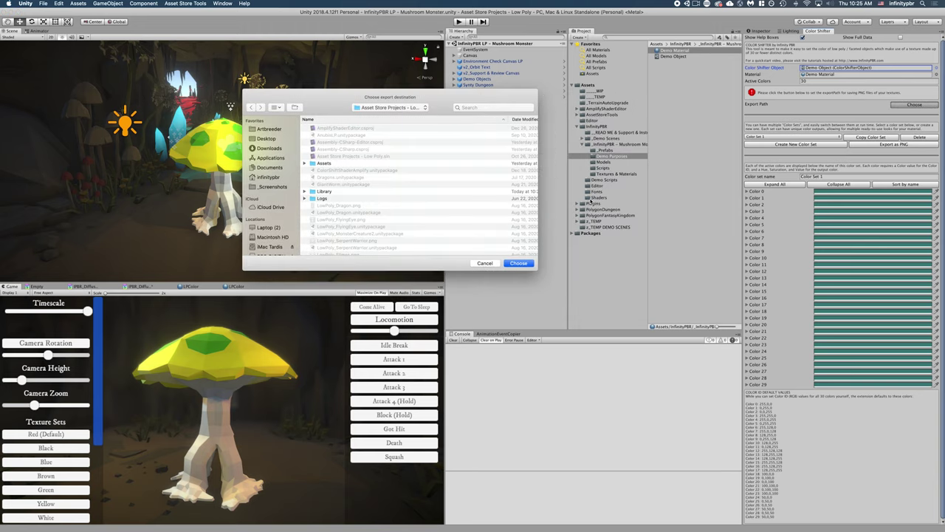
left_click(319, 163)
double_click(325, 214)
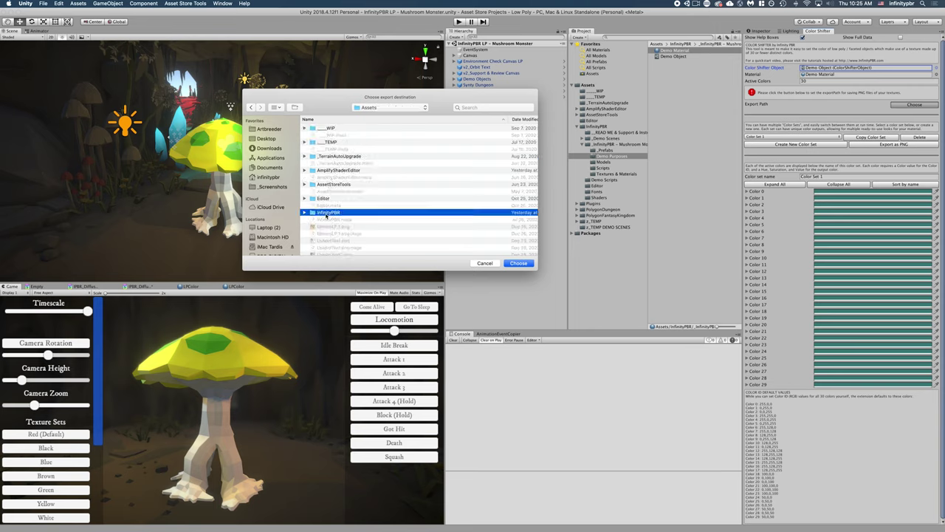
left_click(334, 141)
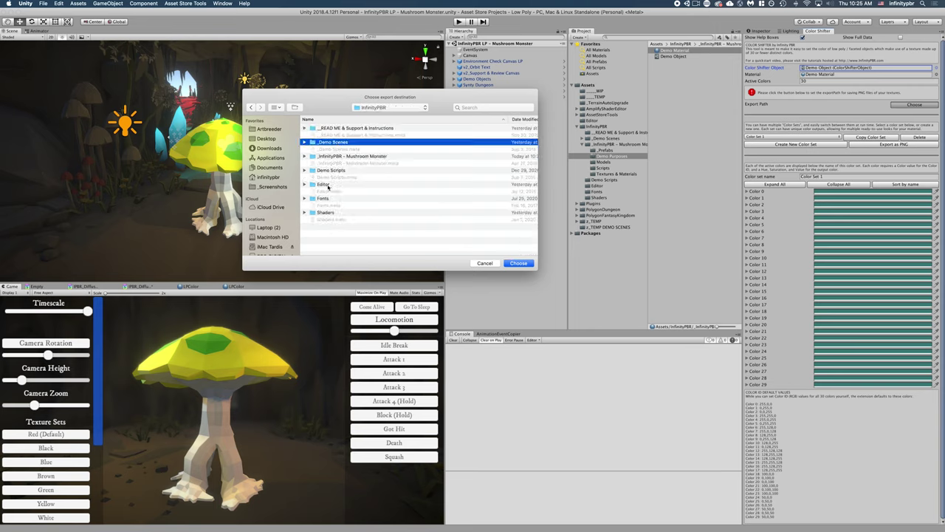
double_click(339, 156)
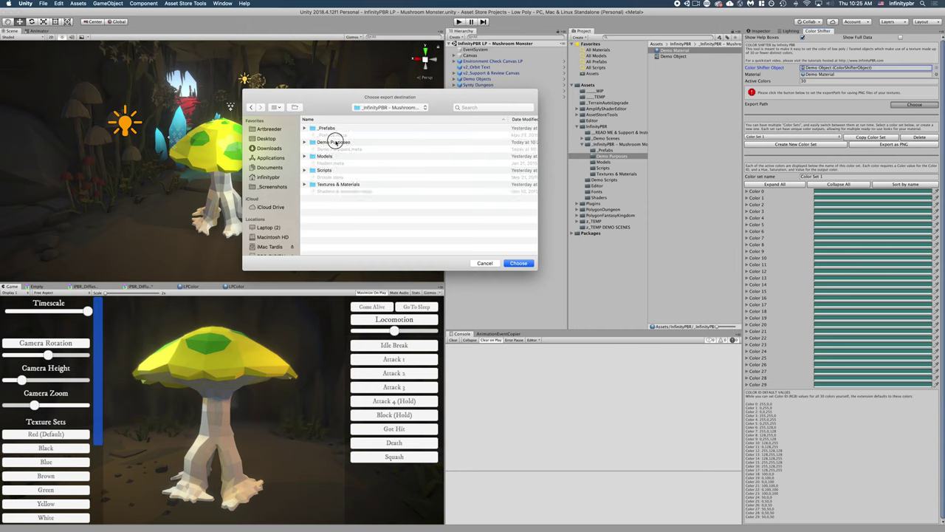
double_click(332, 141)
left_click(517, 263)
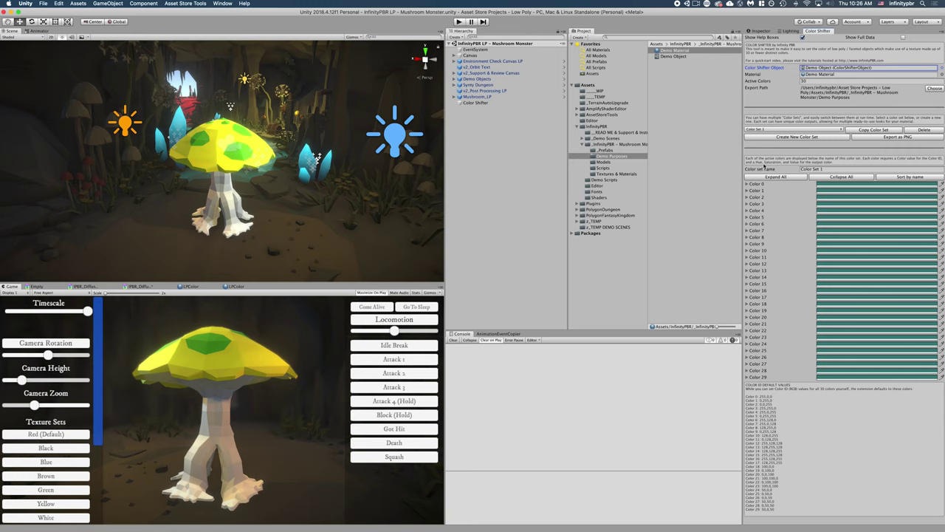
- Expand and collapse the Color 0 and Color 1 entries to inspect their values
left_click(748, 185)
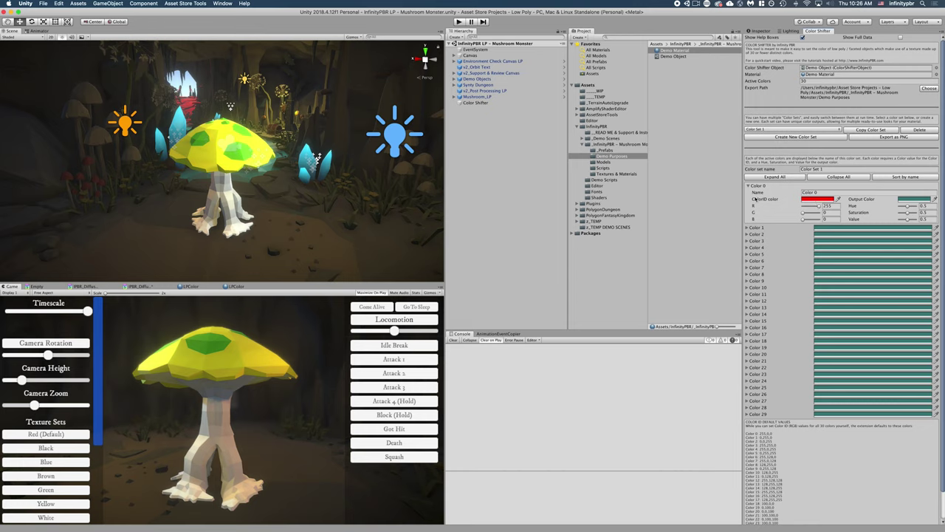
left_click(748, 228)
left_click(748, 228)
left_click(748, 185)
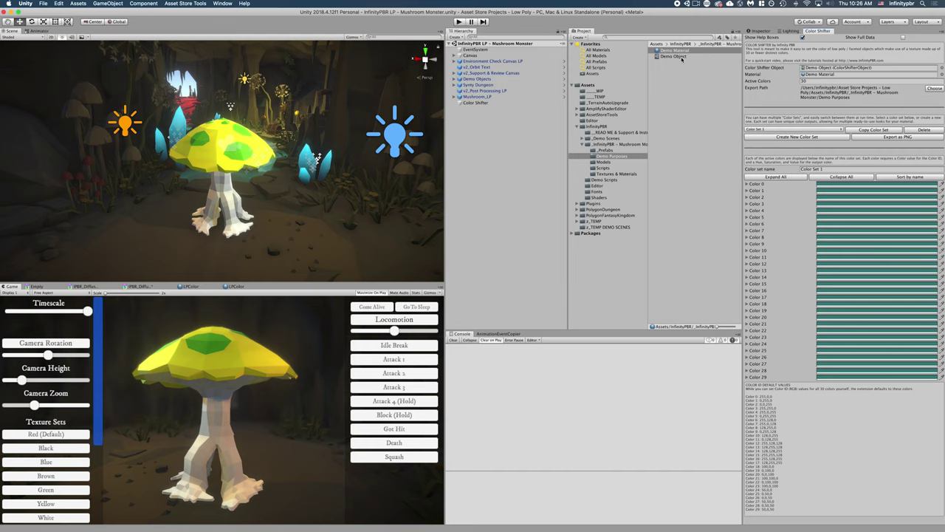
- Copy Mushroom_Monster_ColorID into Demo Purposes and assign it as Demo Material's ColorID texture
left_click(619, 174)
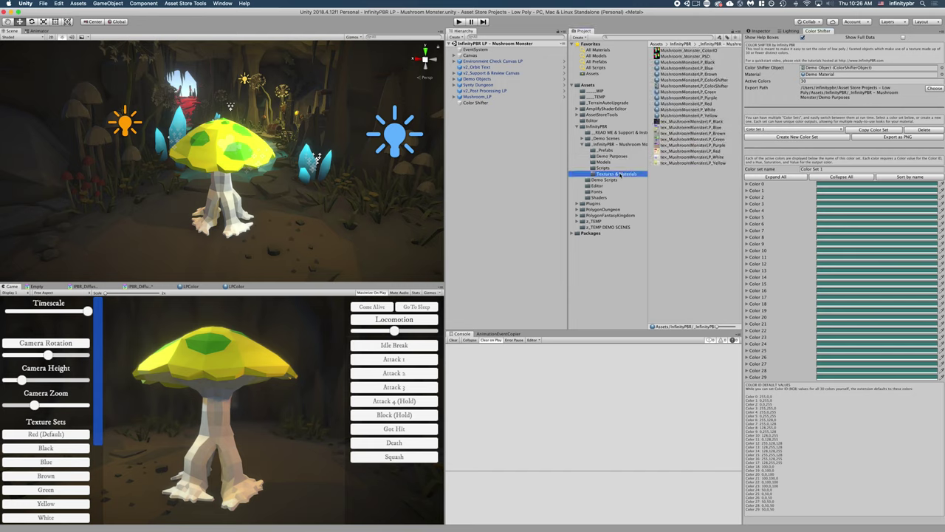
left_click_drag(691, 49, 618, 157)
left_click(618, 158)
left_click(758, 31)
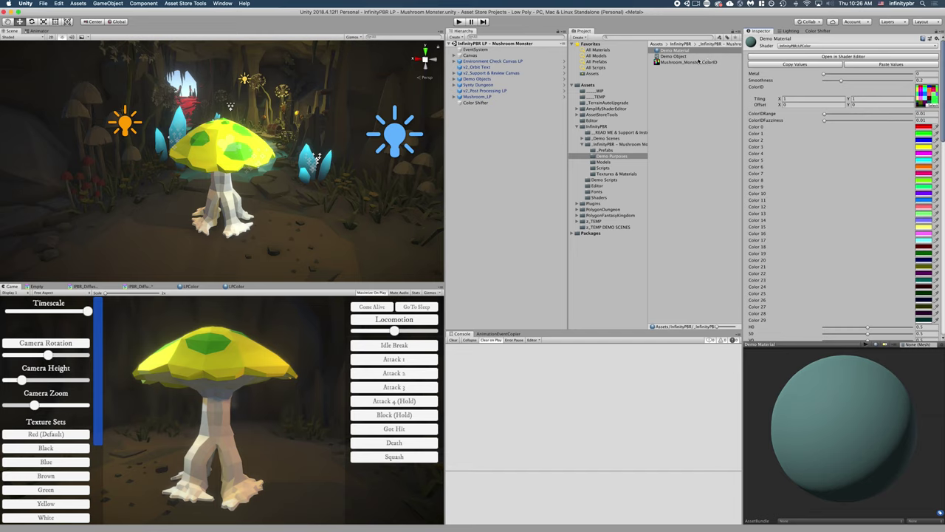
left_click_drag(666, 63, 925, 97)
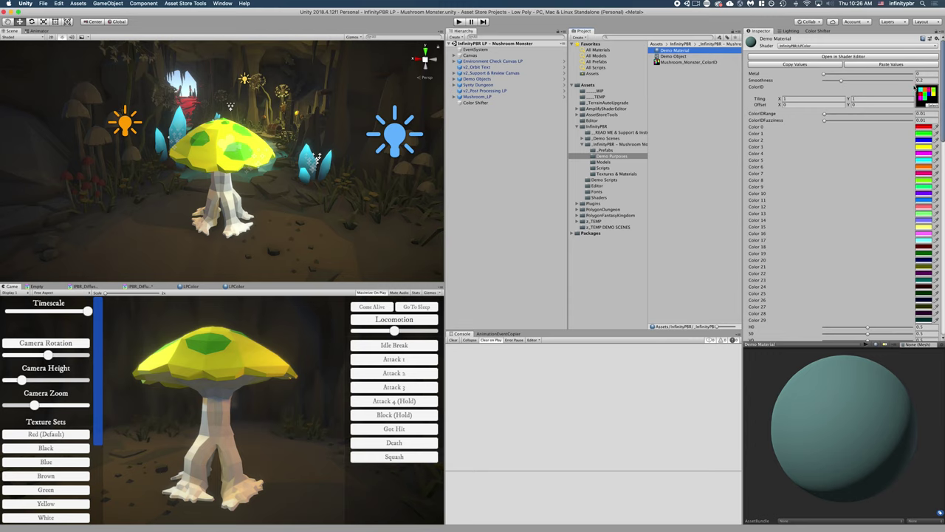
left_click(829, 31)
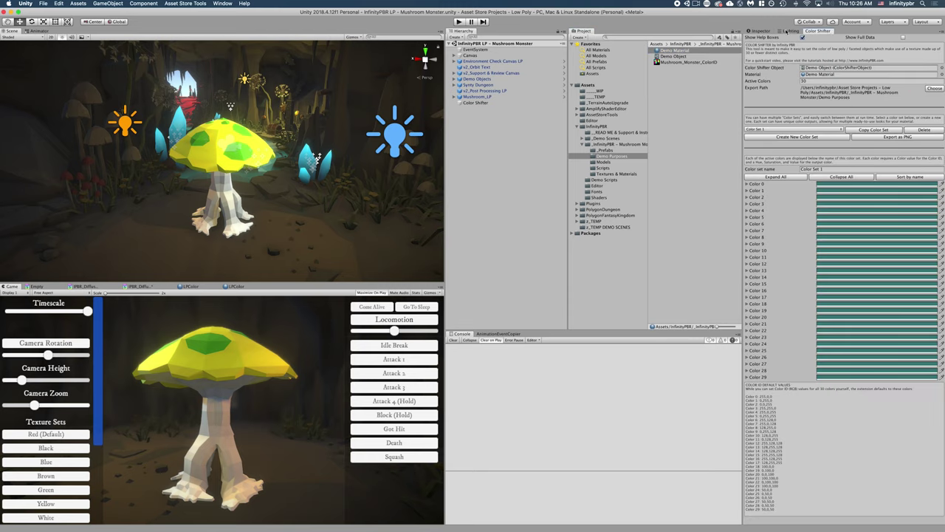
- Expand Color 0, set its hue to 0, and try a full red output color
left_click(747, 184)
left_click_drag(909, 206, 893, 196)
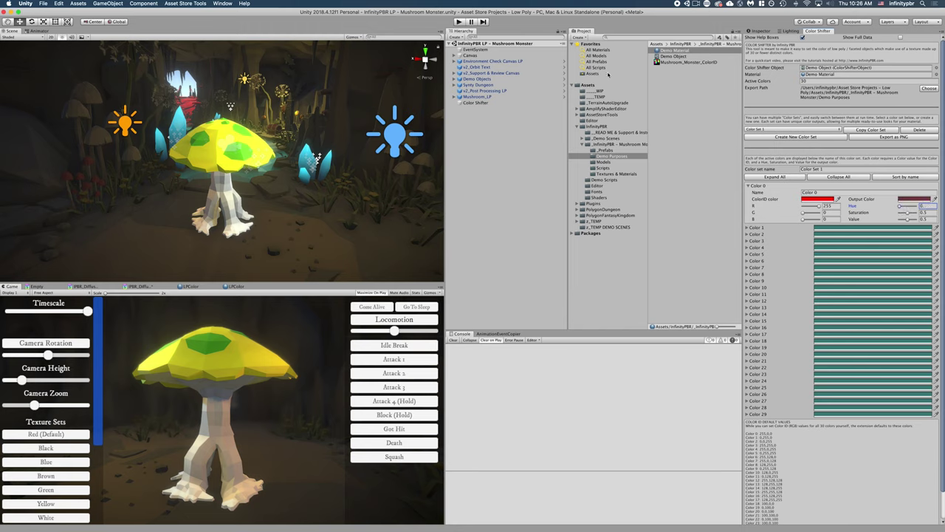
left_click(673, 50)
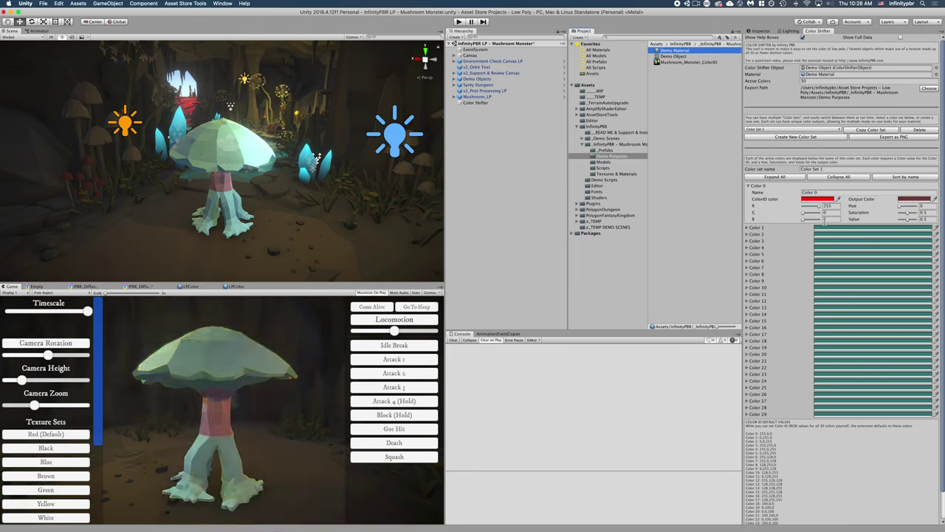
left_click(913, 199)
left_click(659, 215)
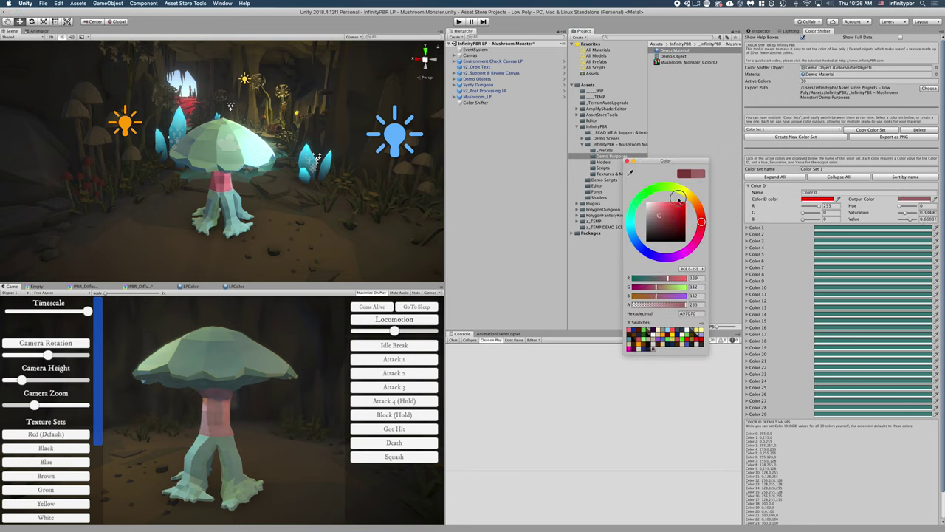
left_click(683, 201)
left_click(901, 181)
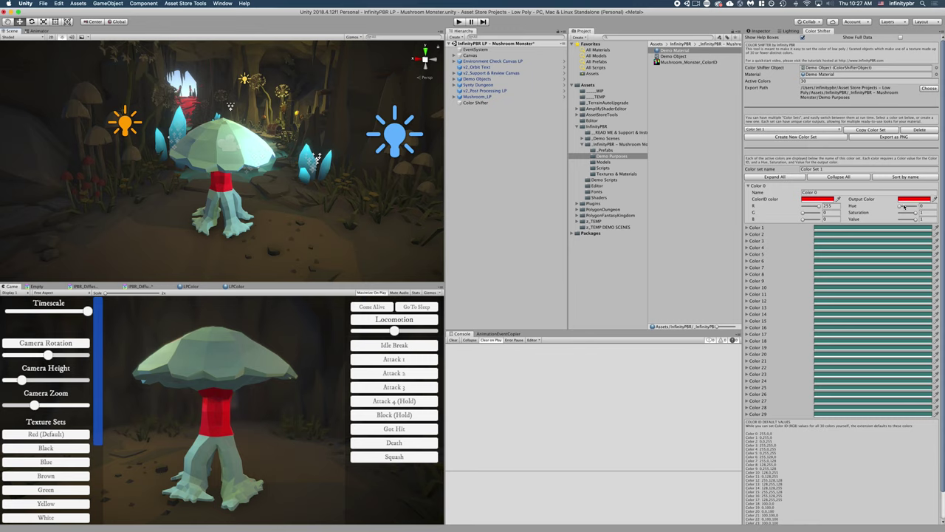
- Shift Color 0's hue and set its output color to pale yellow ECCC87
left_click_drag(911, 207, 903, 207)
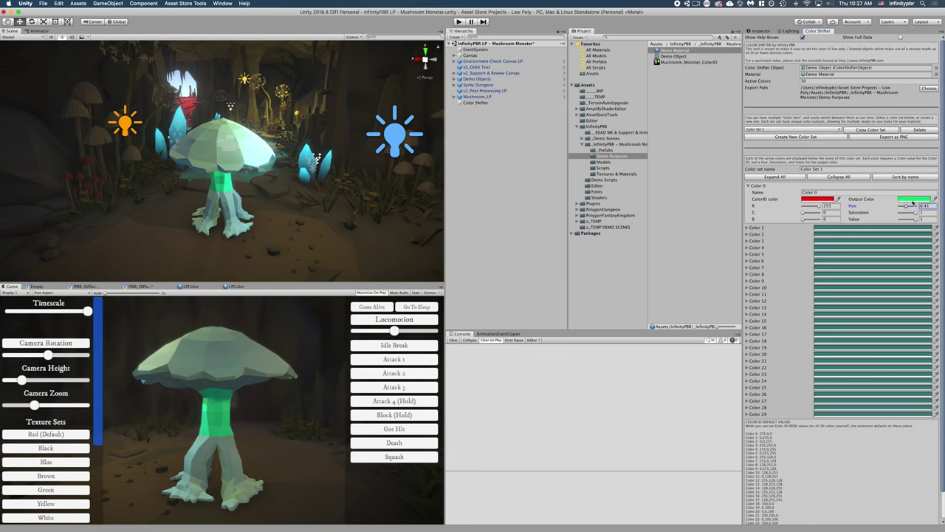
left_click(915, 199)
left_click(678, 225)
left_click_drag(678, 224, 655, 207)
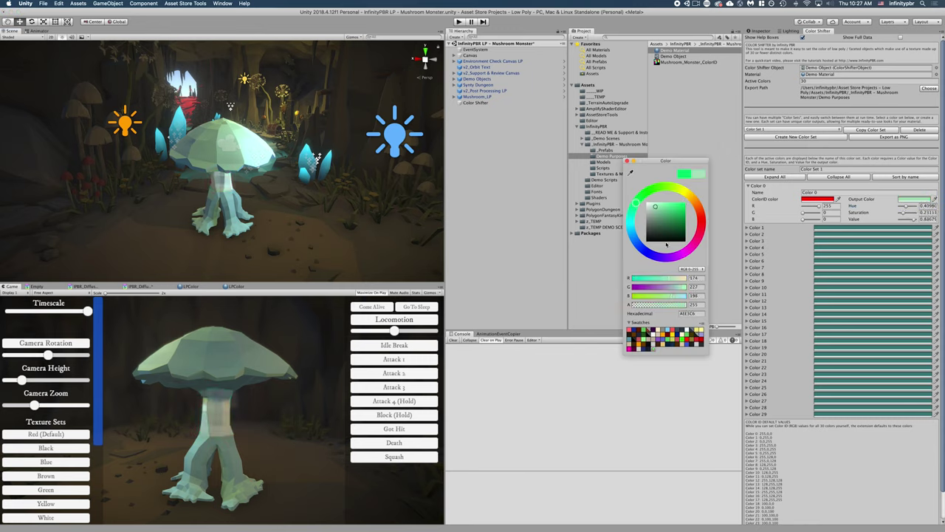
left_click(663, 344)
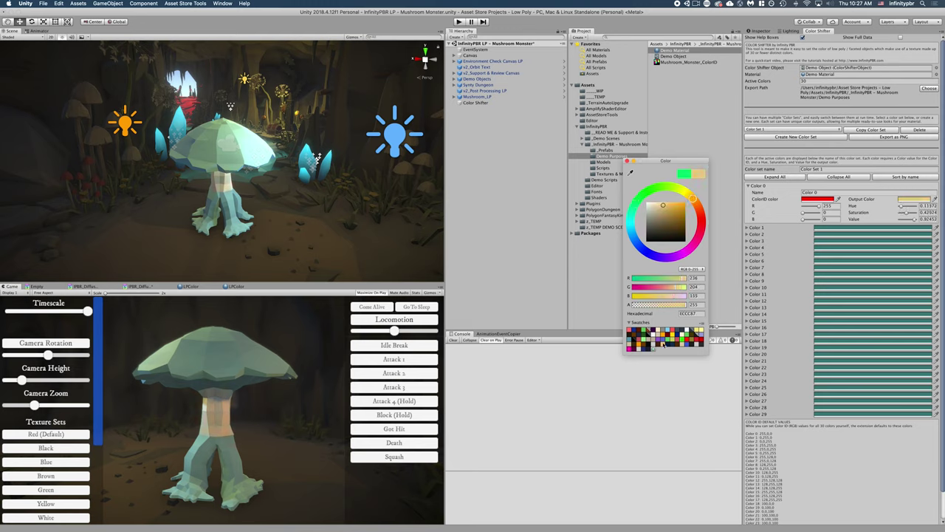
left_click(627, 161)
left_click_drag(222, 164, 148, 159, "alt")
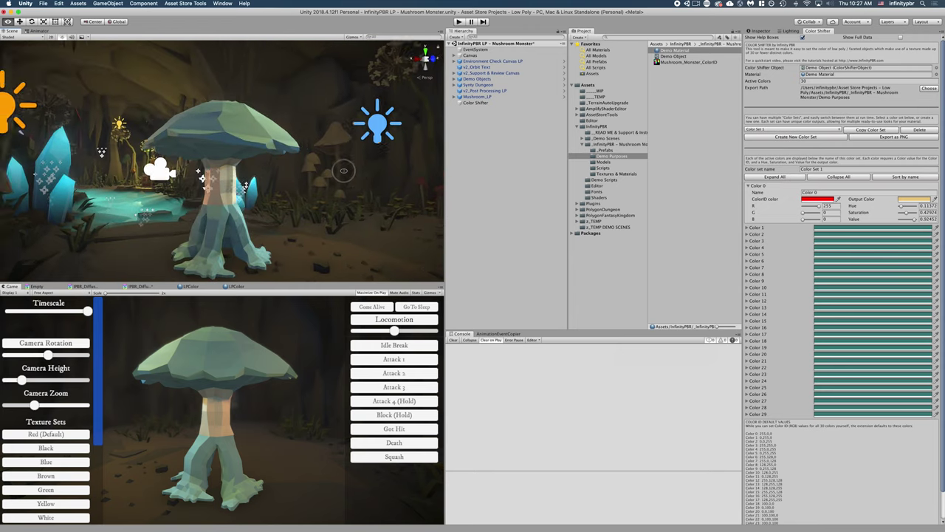
- Rename Color 0 of Color Set 1 to '1 Body Top', fixing a typo
left_click(824, 192)
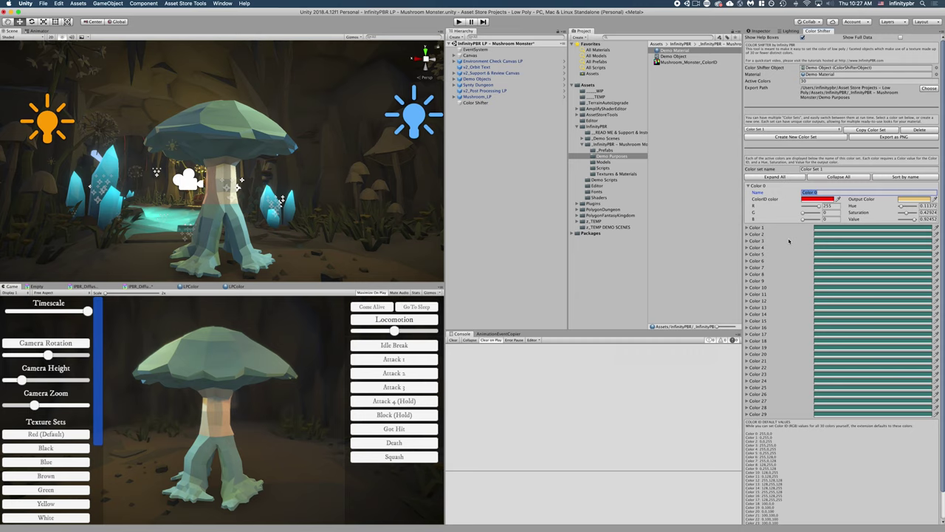
type("1. Bo")
key("BackSpace")
key("BackSpace")
key("BackSpace")
key("BackSpace")
key("BackSpace")
key("BackSpace")
type("Body Top")
- Expand all colours, test Color 1's hue and keep it teal, then name it '2. Body Legs Top'
left_click(748, 186)
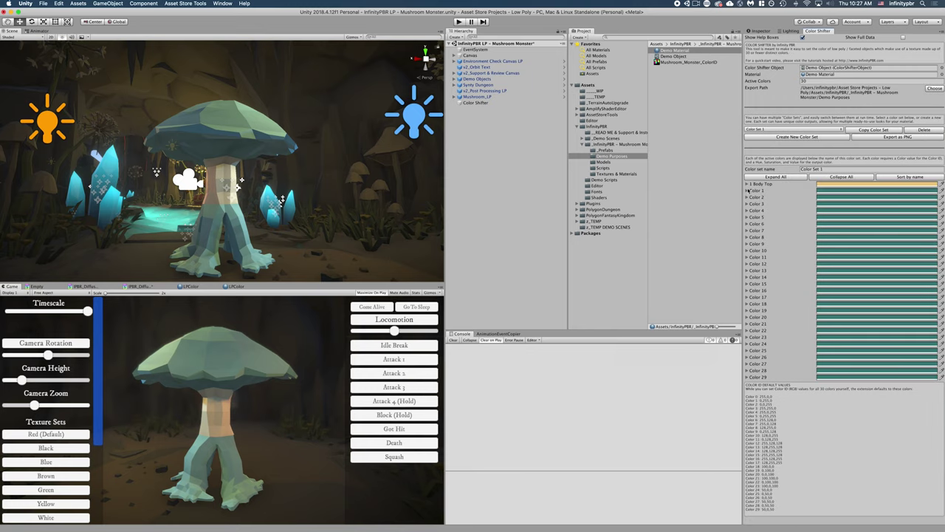
left_click(770, 177)
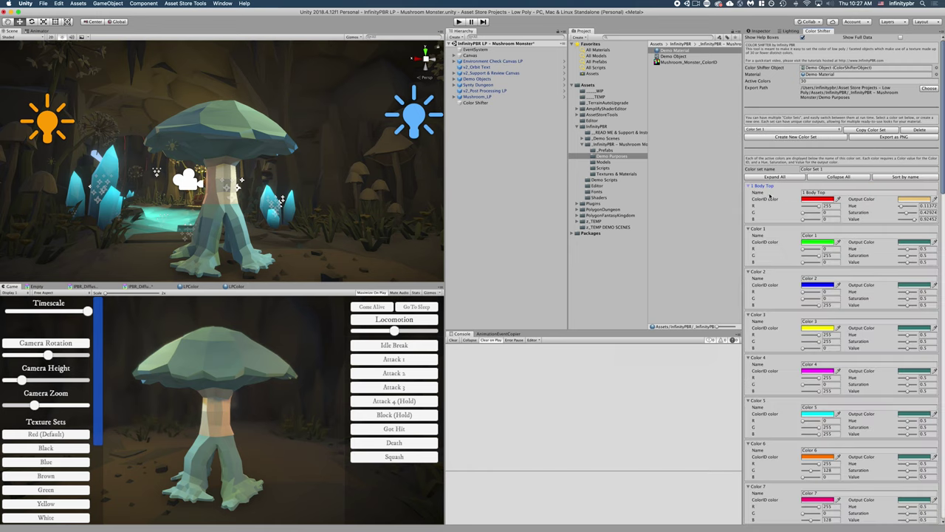
left_click(755, 186)
left_click(908, 213)
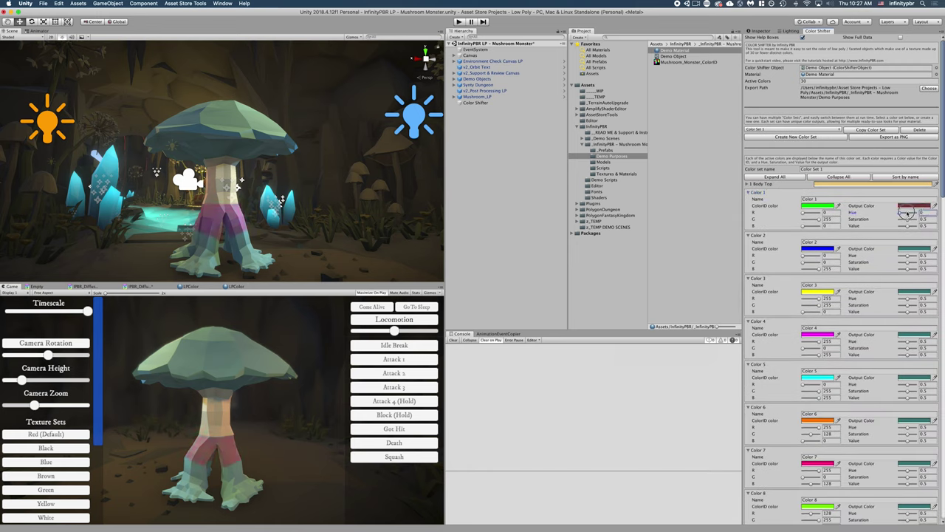
left_click_drag(908, 213, 907, 212)
left_click(820, 199)
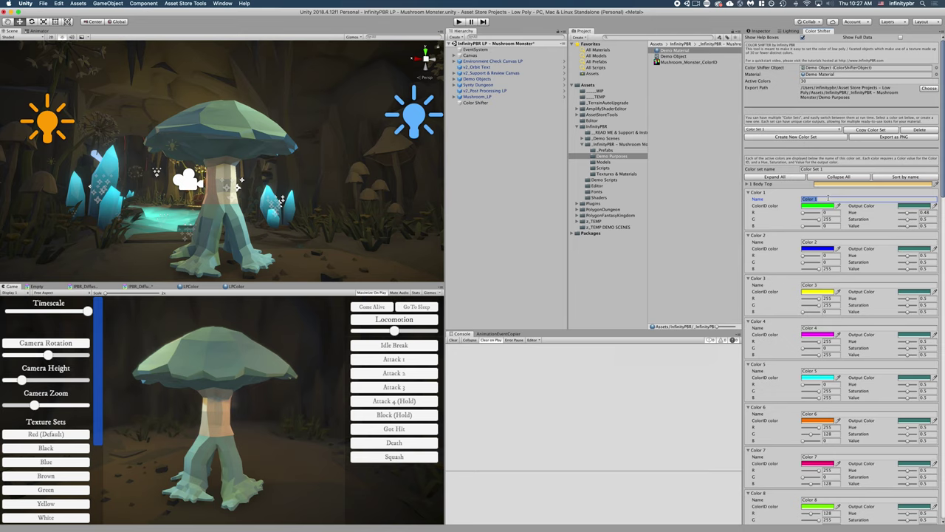
type("2. Body Legs Top")
- Name Color 2 '3. Body Legs Bottom' and reopen Body Top's name to fix its numbering
left_click(749, 192)
left_click_drag(908, 219, 909, 219)
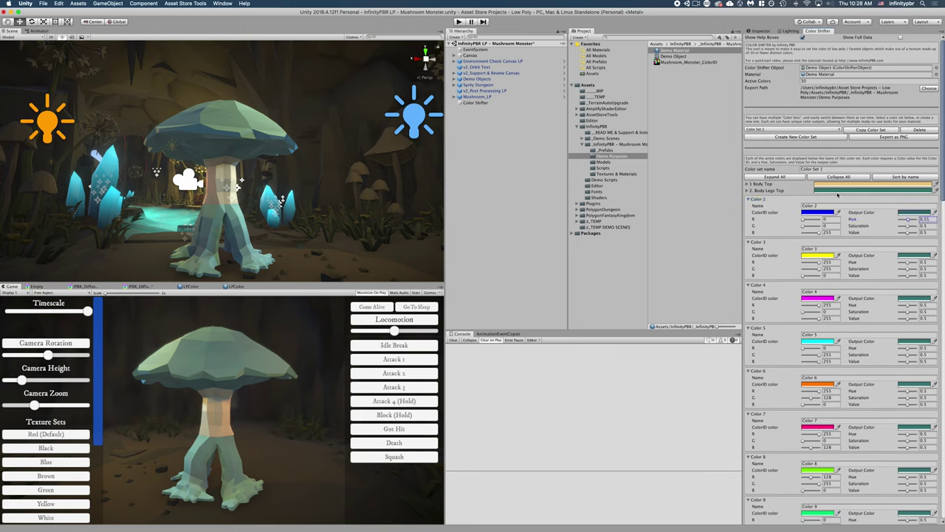
left_click(827, 205)
type("3. Body Legs Bottom")
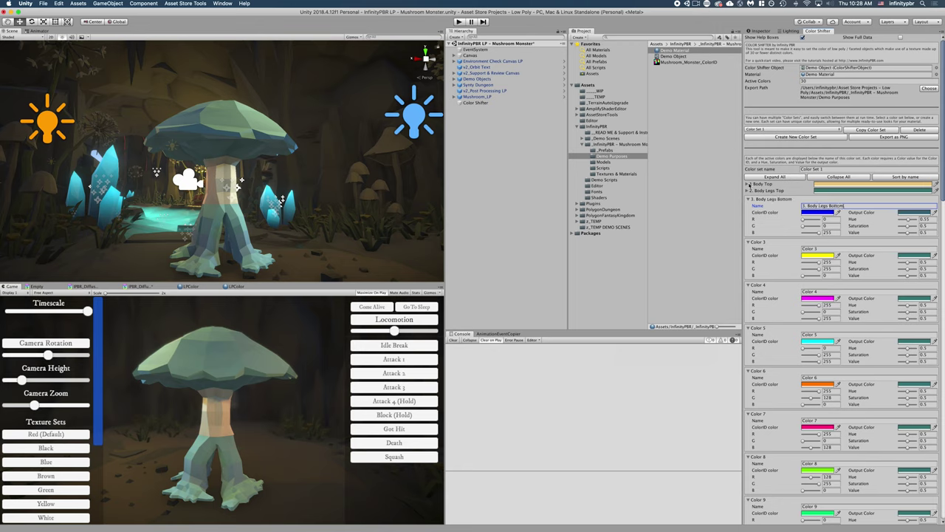
left_click(748, 184)
left_click(807, 192)
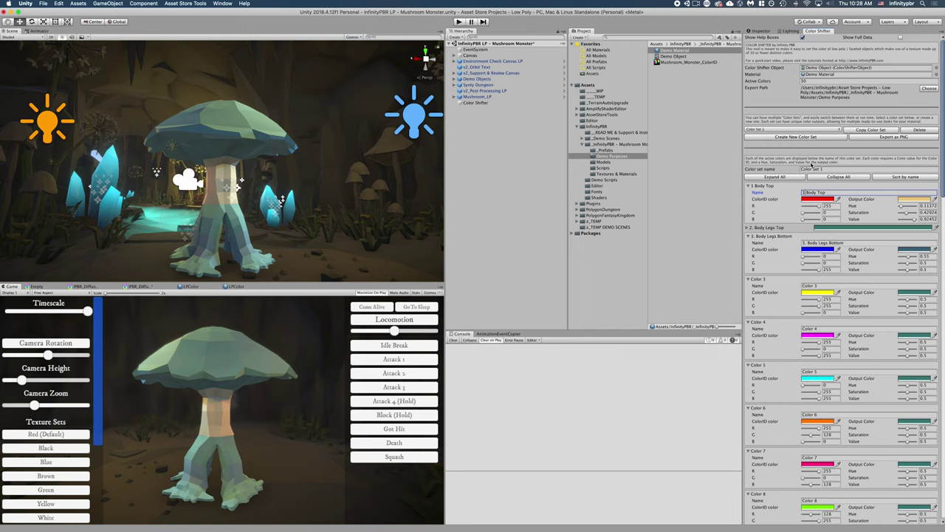
- Correct the first name to '1. Body Top' and name Color 3 '4. Body Feet Top'
type(".")
left_click(749, 183)
left_click(750, 199)
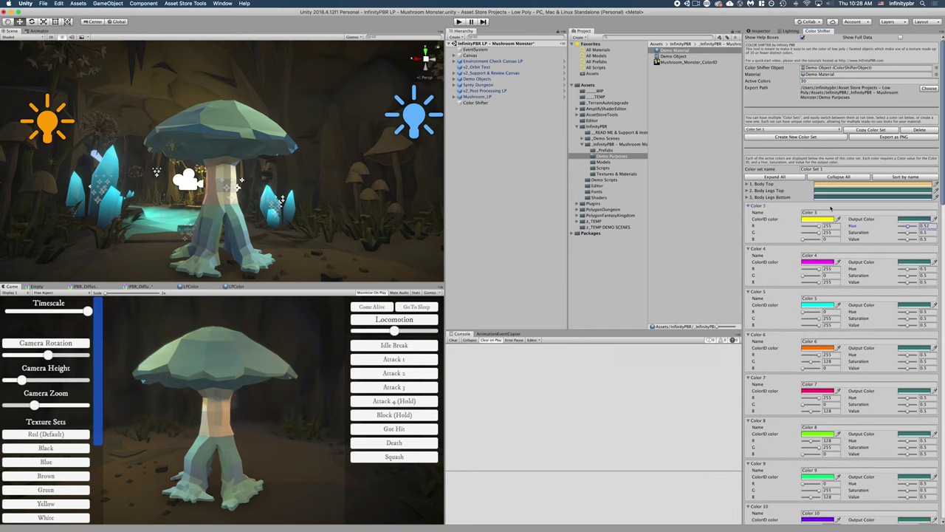
left_click(822, 212)
type("4. Body Feet Top")
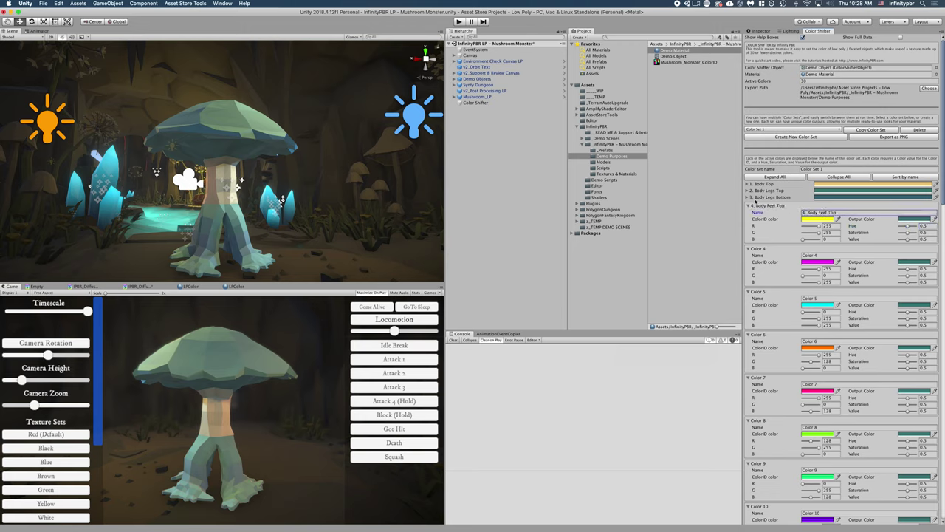
- Name Color 4 '5. Body Feet Bottom', and set Color 5's hue to 0 and name it '6. Head Top'
left_click(749, 205)
left_click_drag(907, 232, 910, 232)
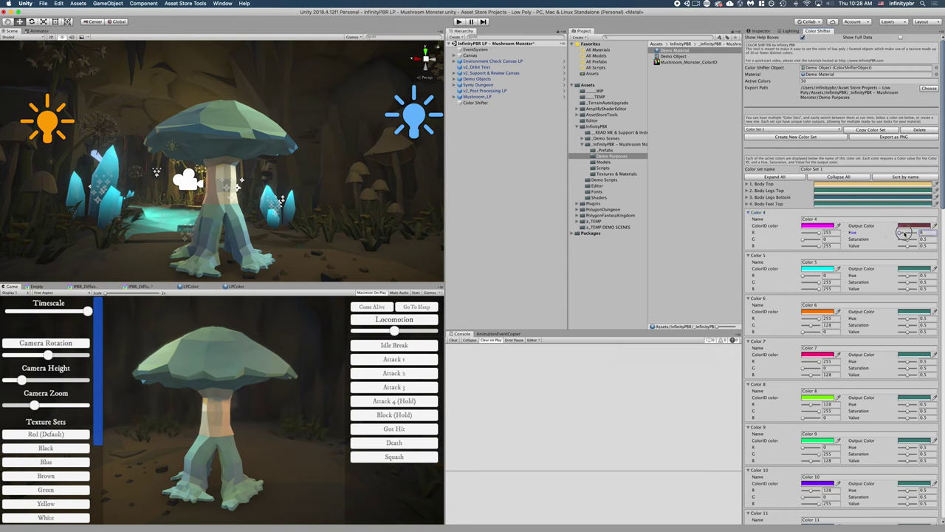
left_click(828, 219)
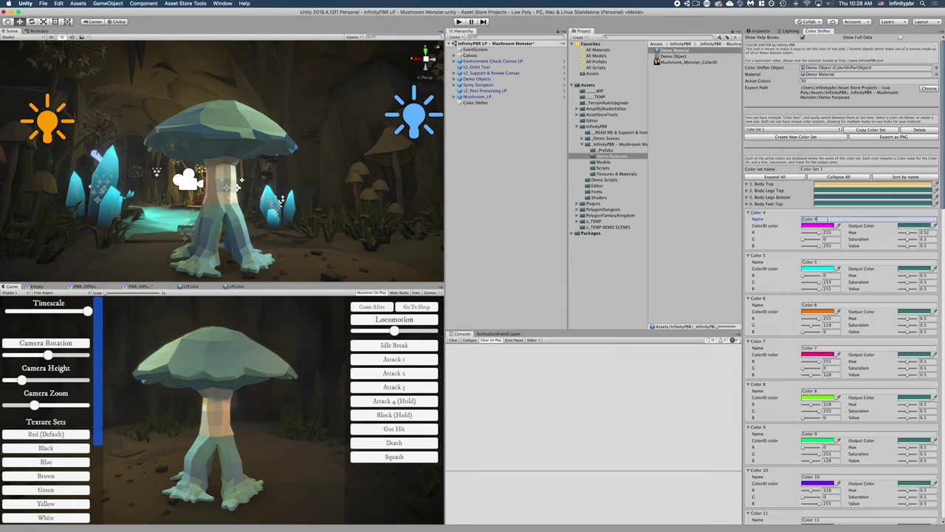
type("5. Body Feet Bottom")
left_click(749, 214)
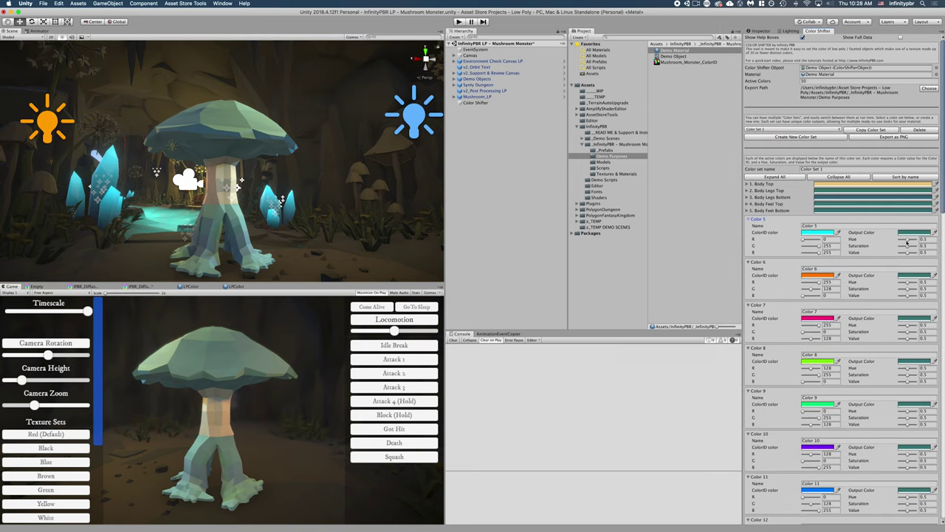
left_click_drag(907, 241, 871, 233)
left_click(817, 225)
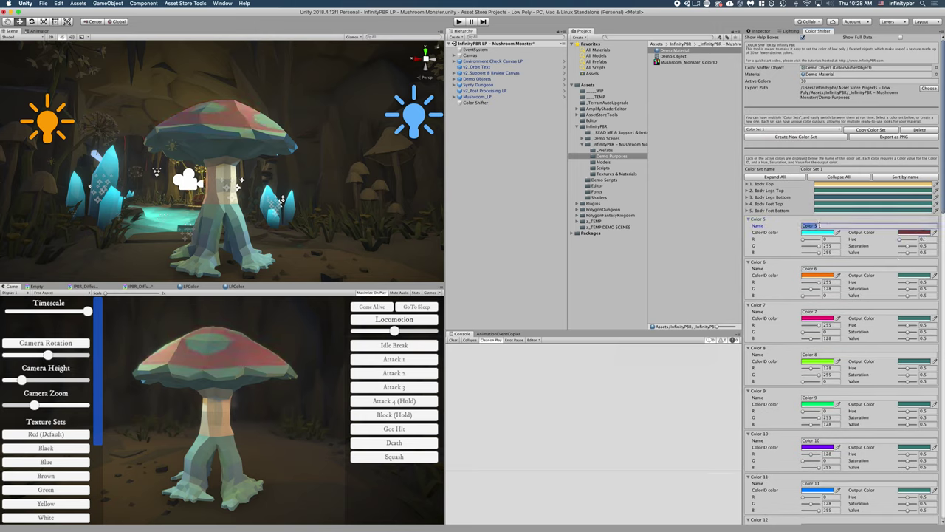
type("6. He")
type("ad Top")
- Shift Color 6's hue to purple and name it Head 2
left_click(748, 219)
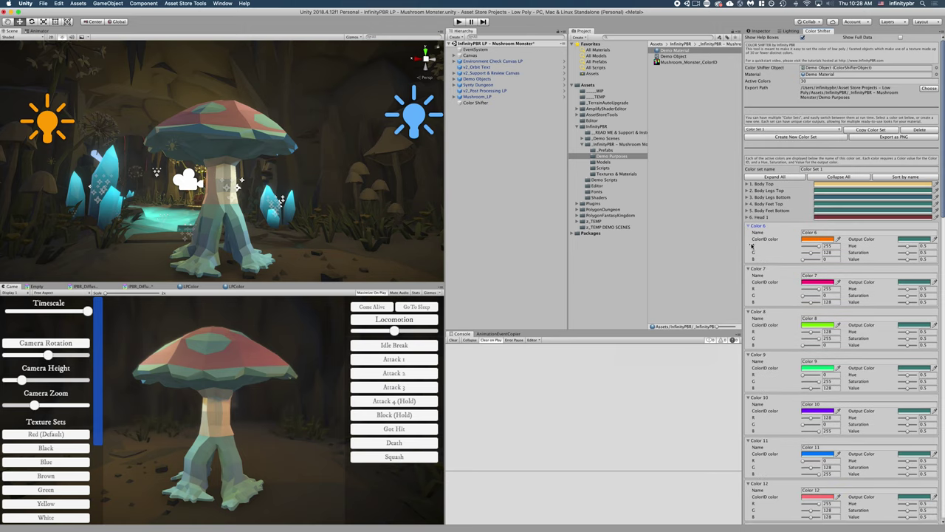
left_click_drag(910, 246, 926, 246)
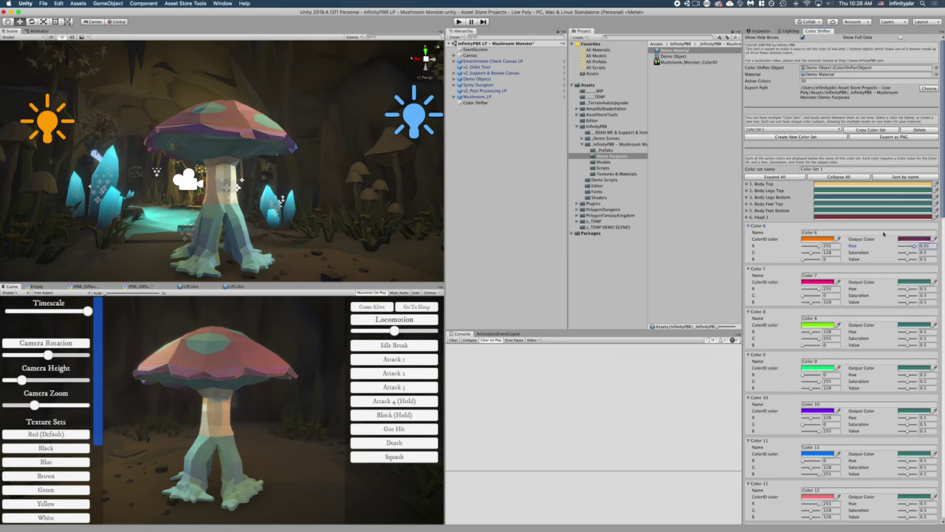
left_click(834, 231)
type("6 Head")
key("BackSpace")
key("BackSpace")
key("BackSpace")
type("Head 2")
- Give Color 7 a dark blue hue named '7. Underside 1', and name Color 8 Underside 2
left_click(761, 226)
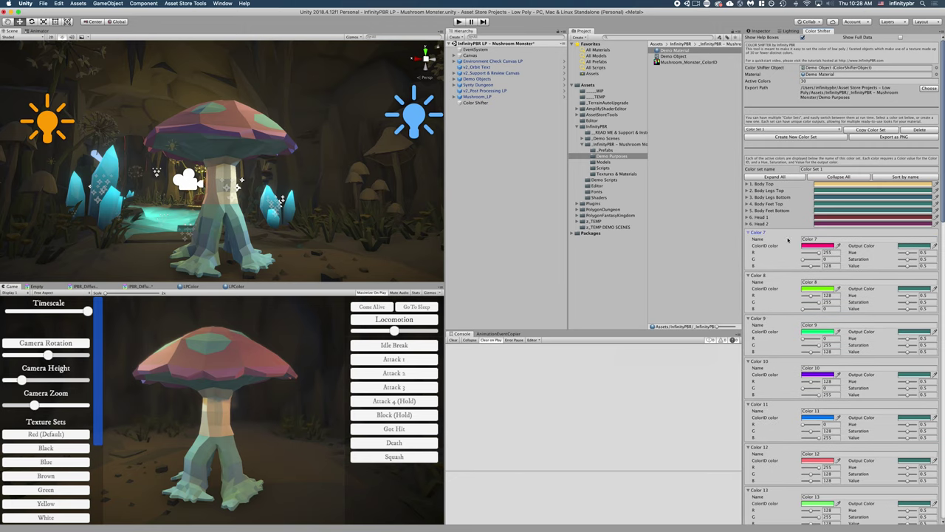
left_click_drag(908, 253, 917, 253)
left_click(849, 240)
type("7. Underside 1")
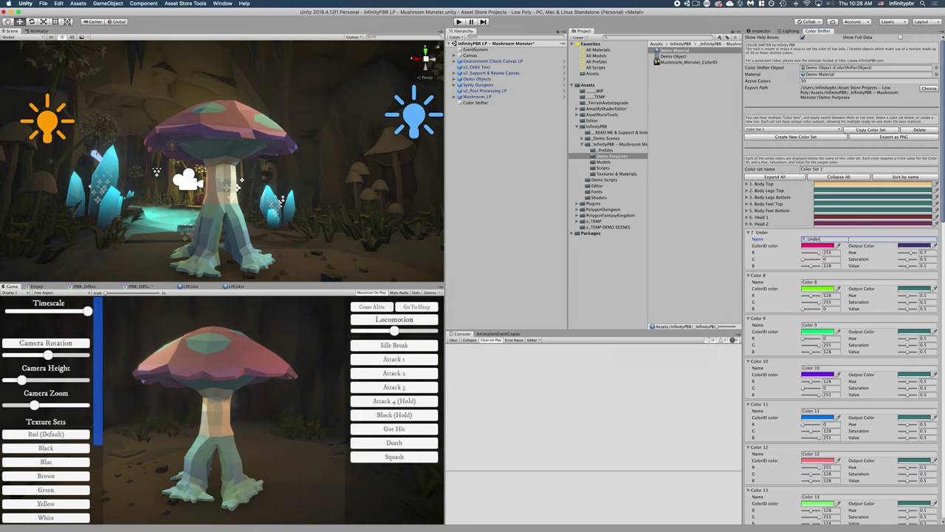
left_click(750, 234)
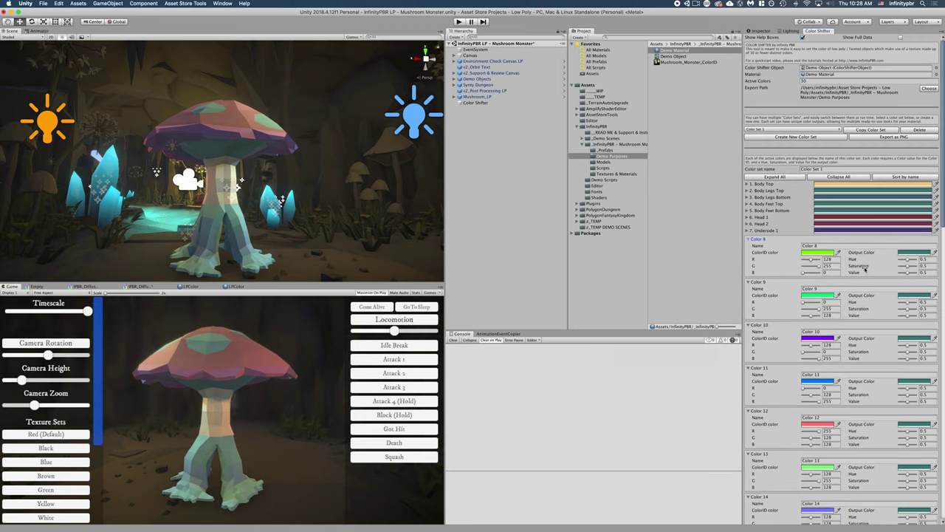
left_click(821, 246)
type("8.")
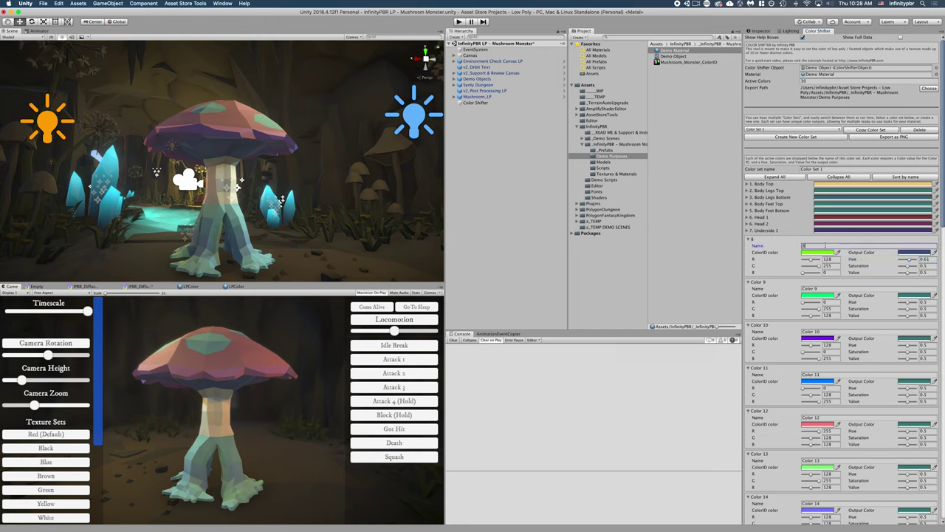
type(" Underside 2")
left_click(749, 239)
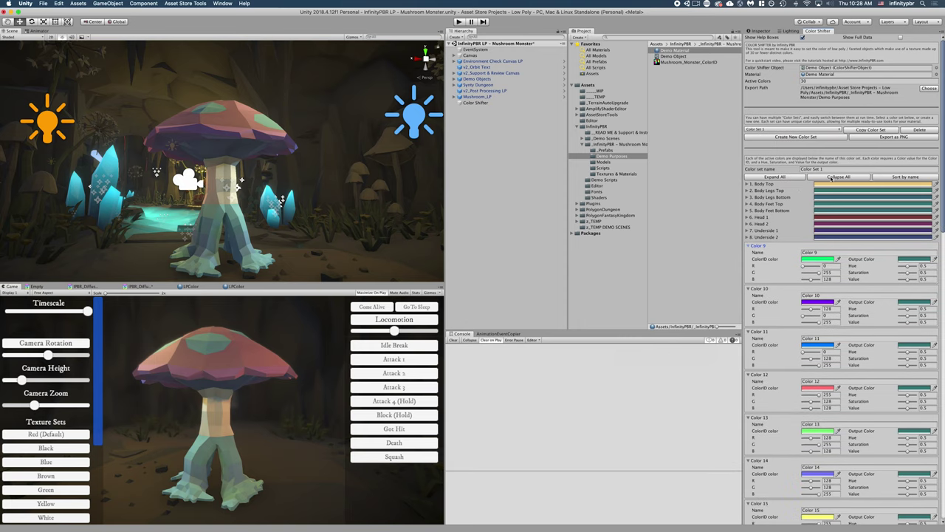
- Collapse all colours and renumber the underside colours to '8. Underside 1' and '9. Underside 2'
left_click(832, 178)
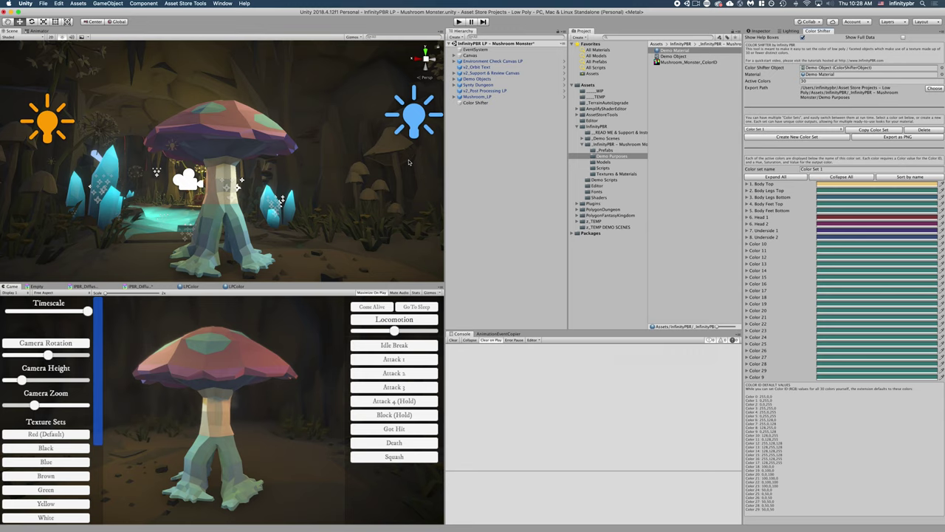
left_click(747, 224)
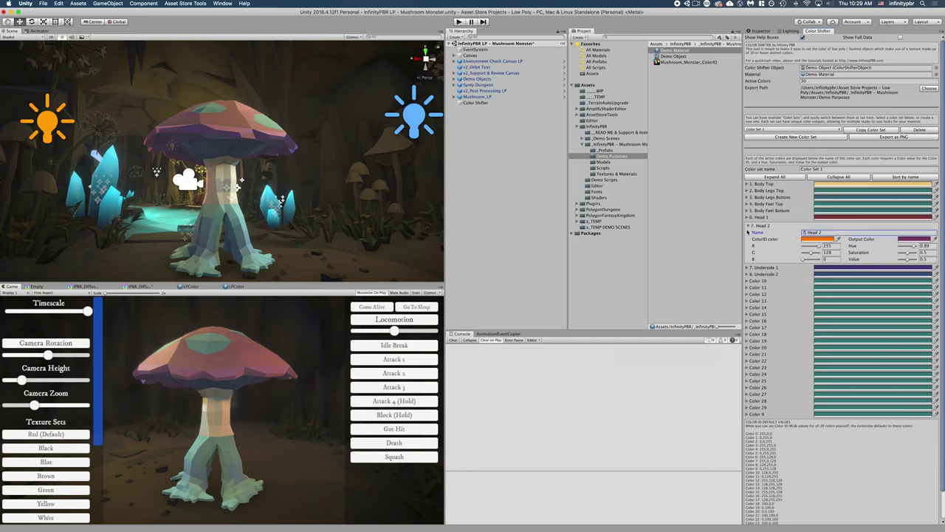
left_click(748, 224)
left_click(748, 232)
left_click(748, 274)
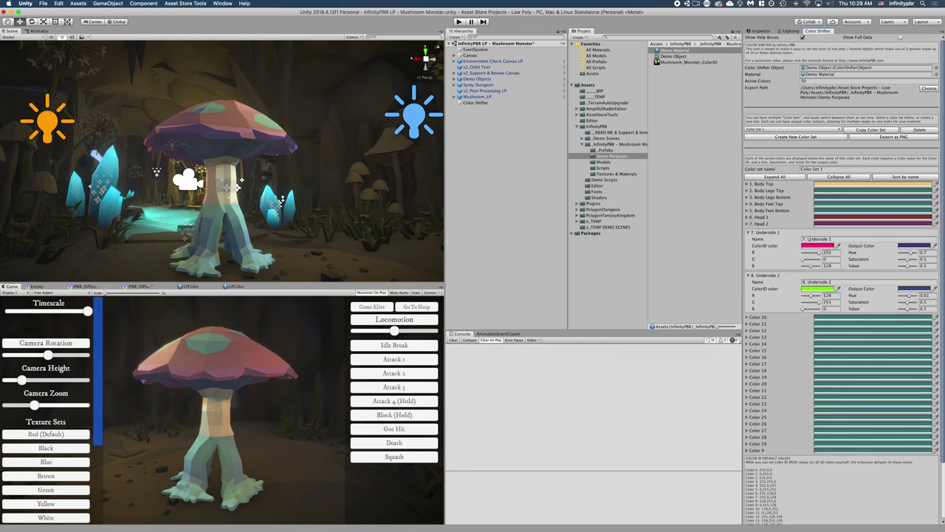
double_click(804, 239)
type("8")
left_click(806, 282)
type("9")
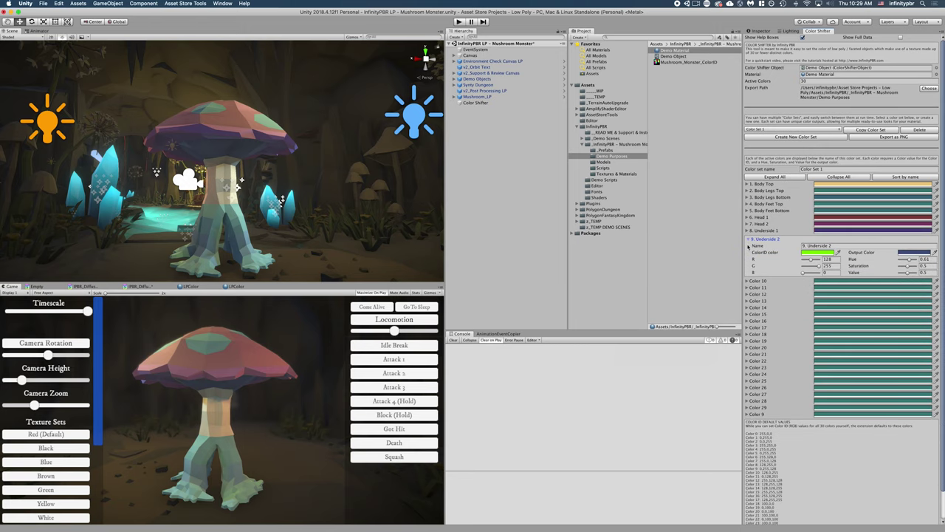
left_click(748, 232)
left_click(748, 241)
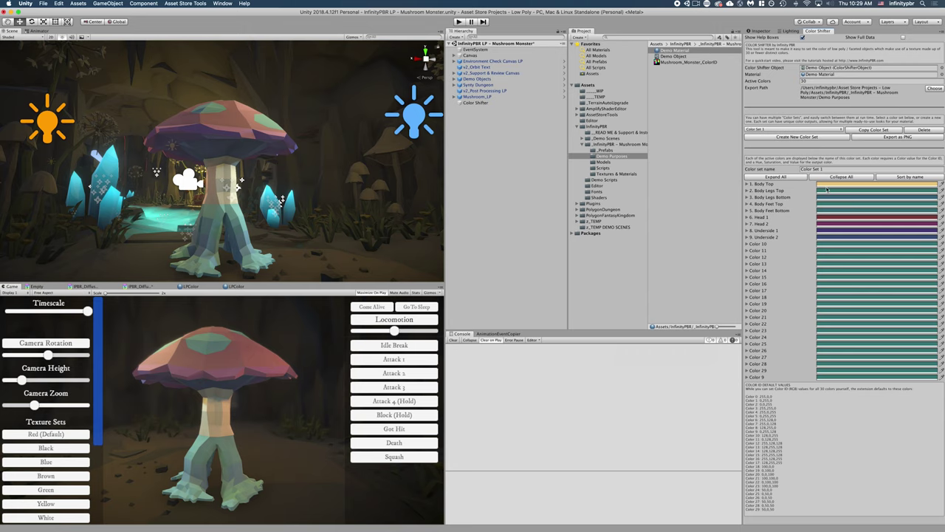
- Try several picker swatches, undo them, and make Body Top a slightly darker cream
left_click(832, 191)
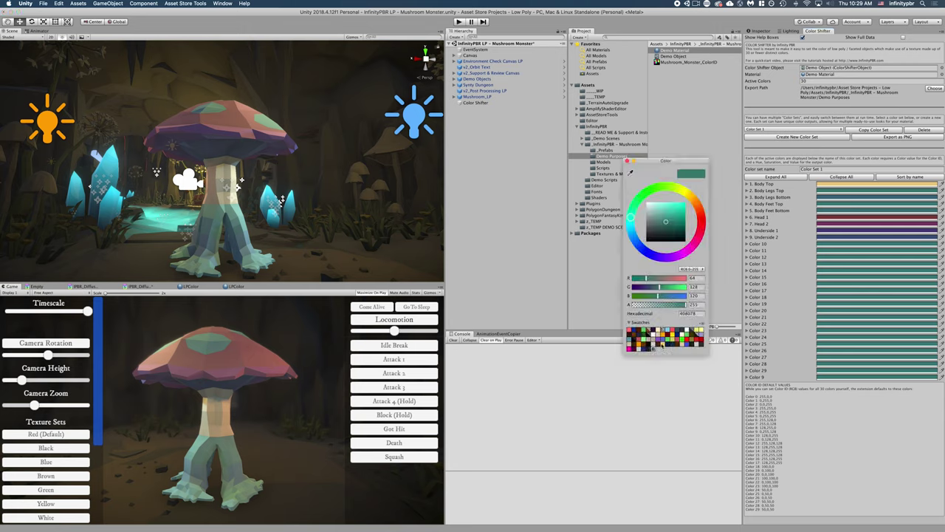
left_click(698, 331)
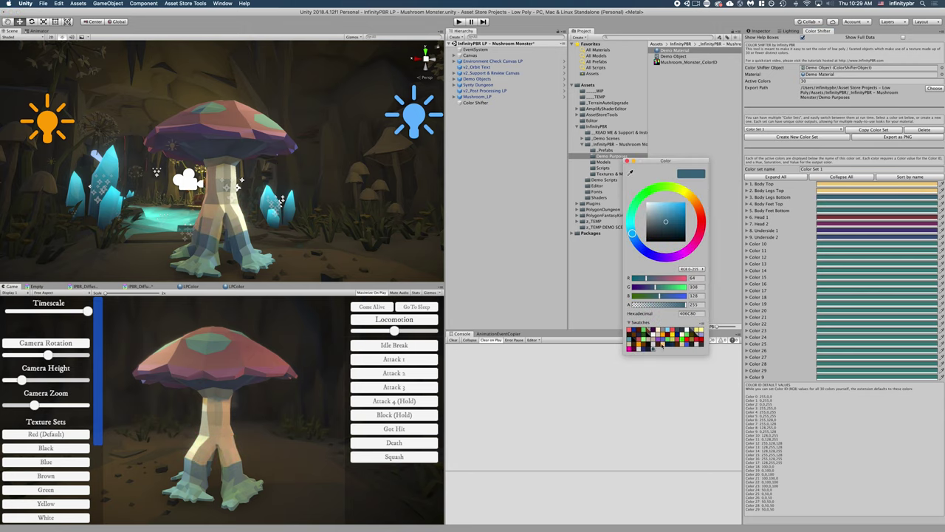
left_click(676, 344)
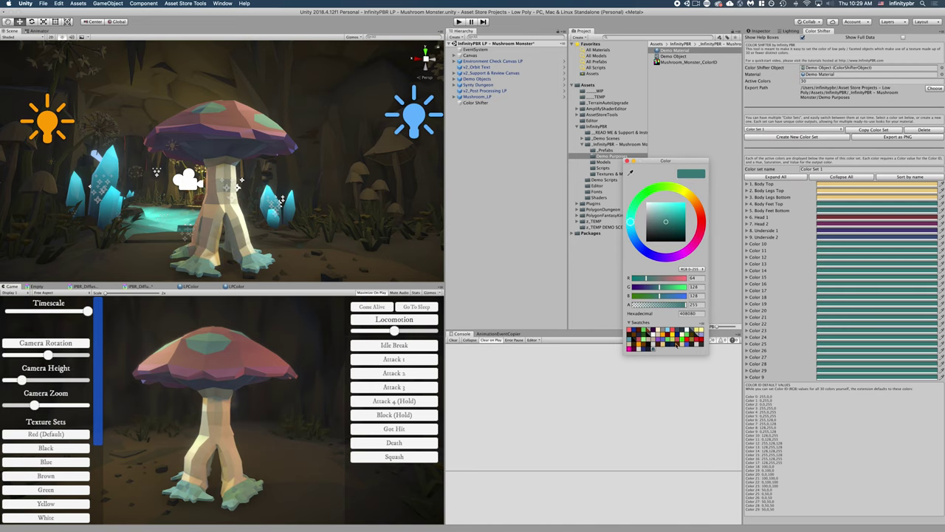
key("super+z")
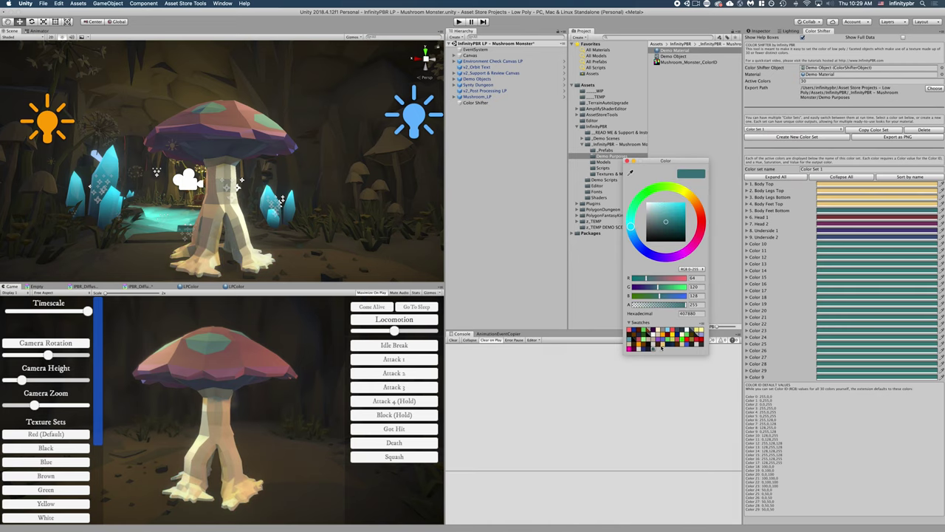
left_click(660, 348)
left_click(665, 224)
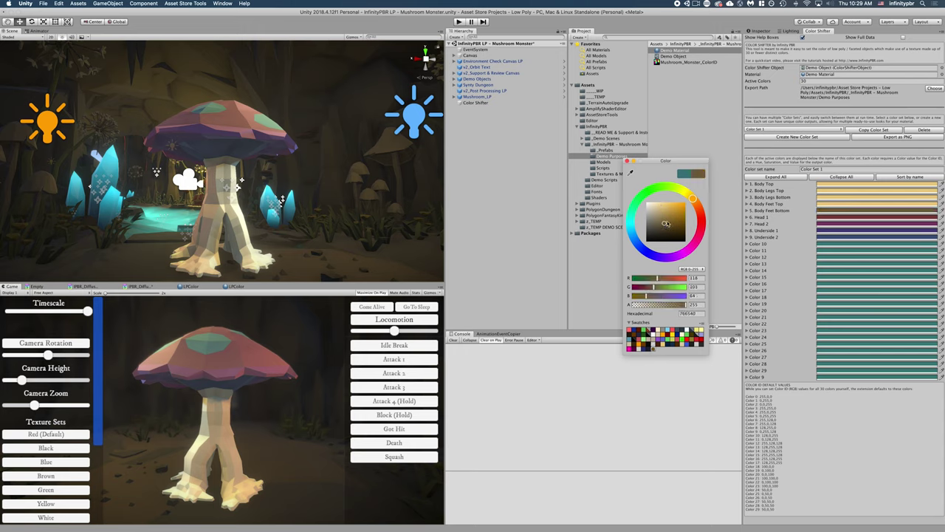
key("super+z")
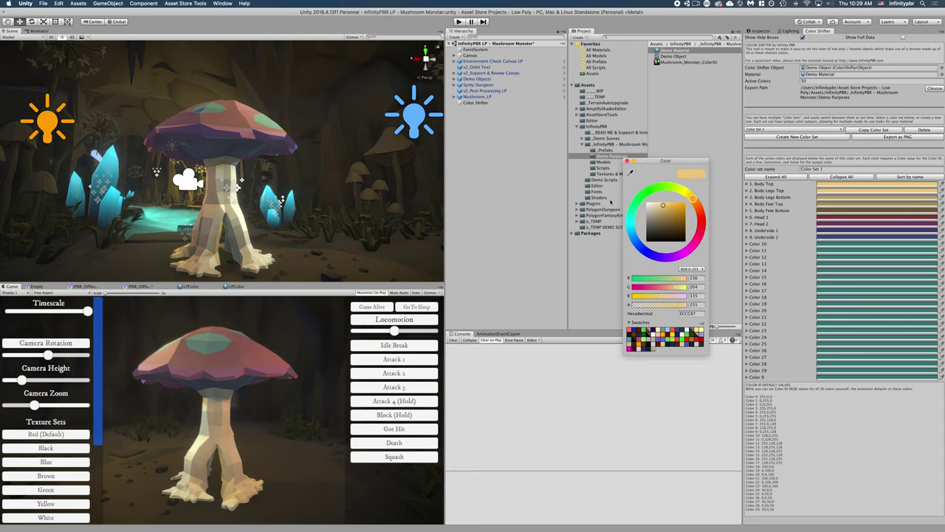
left_click(663, 208)
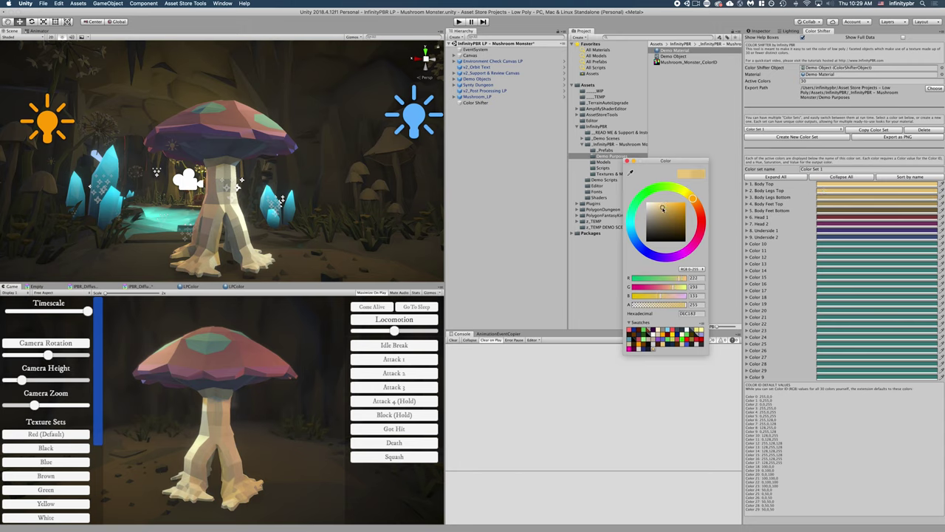
- Set both Underside 2 and Underside 1 to the light cream swatch
left_click(831, 237)
left_click(660, 345)
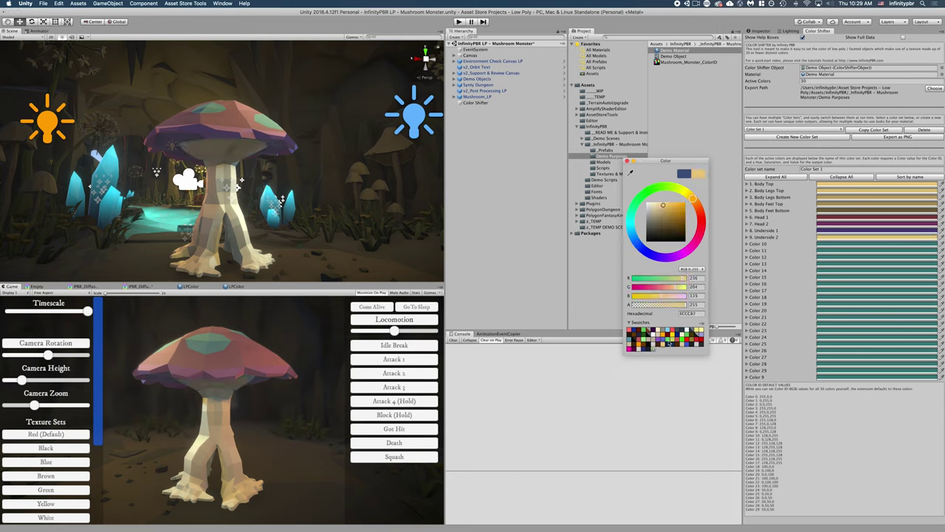
left_click(826, 231)
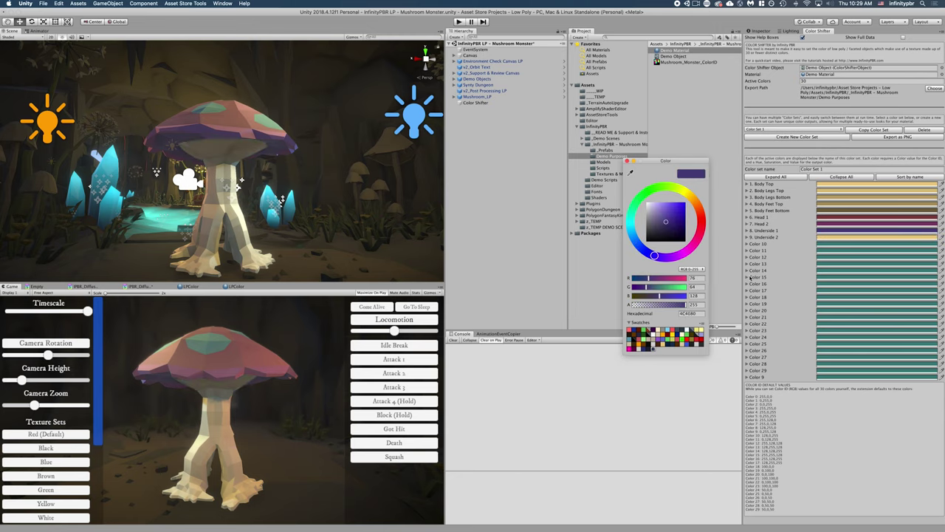
left_click(662, 345)
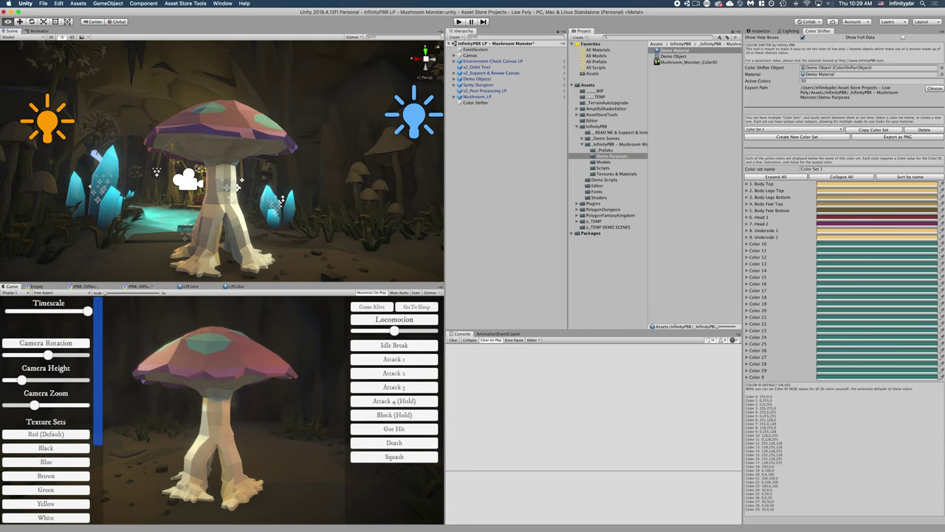
- Set Head 1 and Head 2 to red (FF0000) so the mushroom cap turns red
right_click_drag(184, 140, 290, 213)
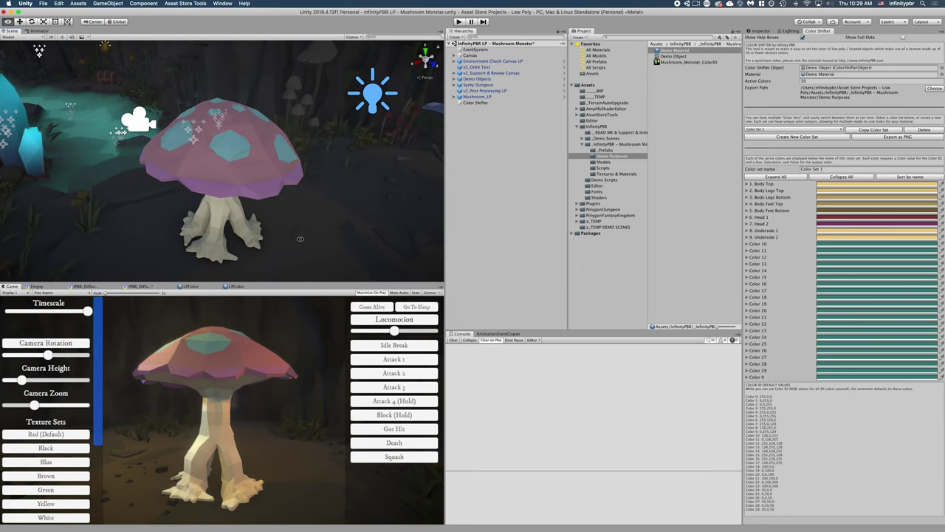
left_click(836, 217)
left_click(684, 203)
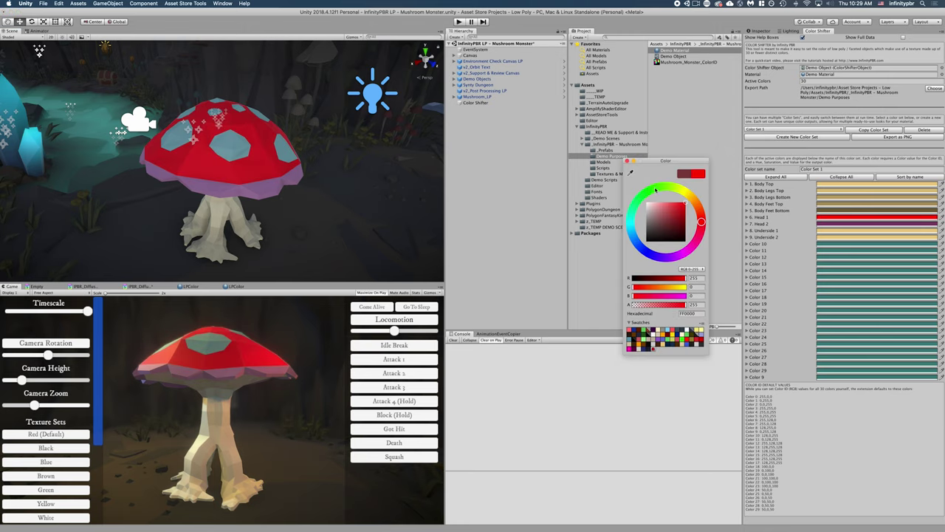
left_click(627, 161)
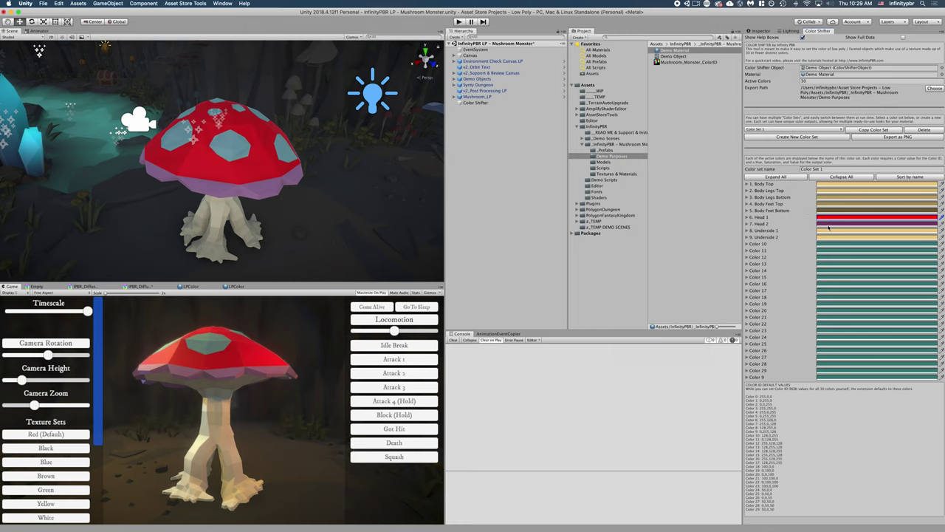
left_click(830, 224)
left_click_drag(680, 209, 691, 211)
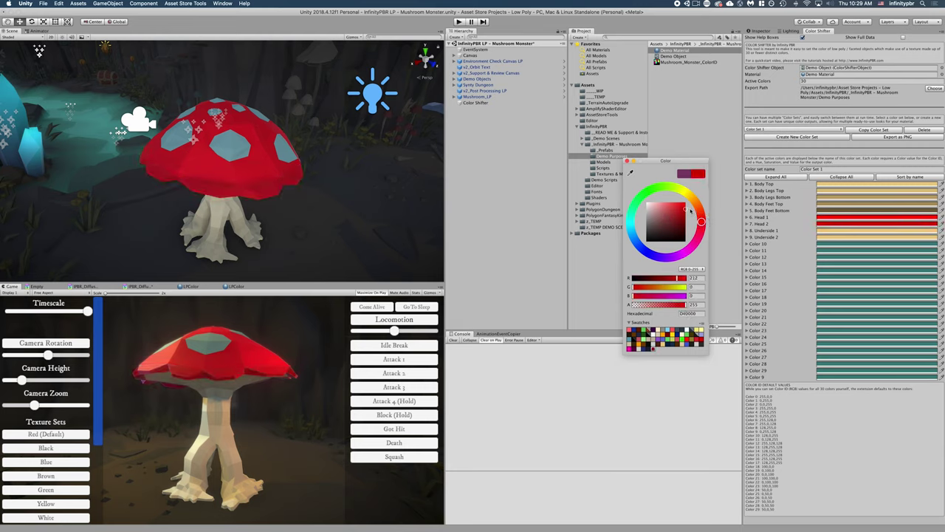
left_click(627, 161)
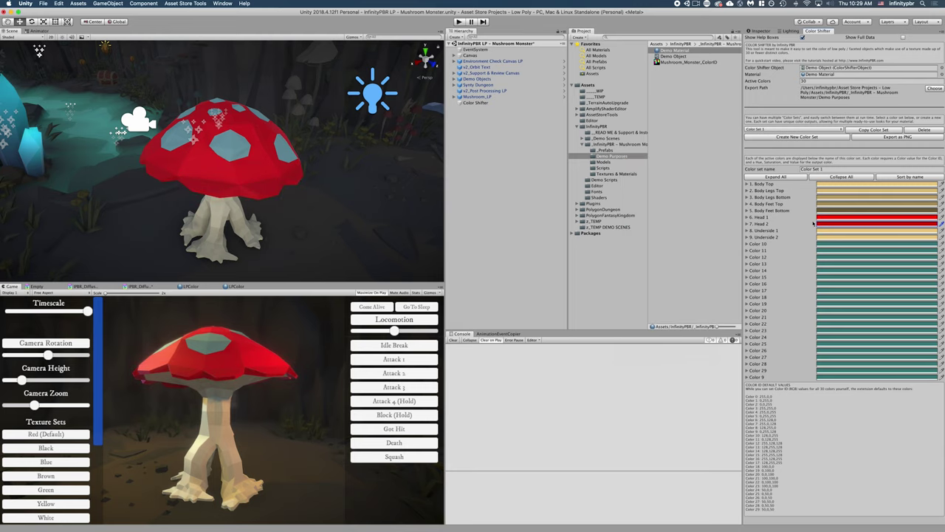
- Raise Color 10's red component to 150, then set its hue to 0.64
left_click(834, 244)
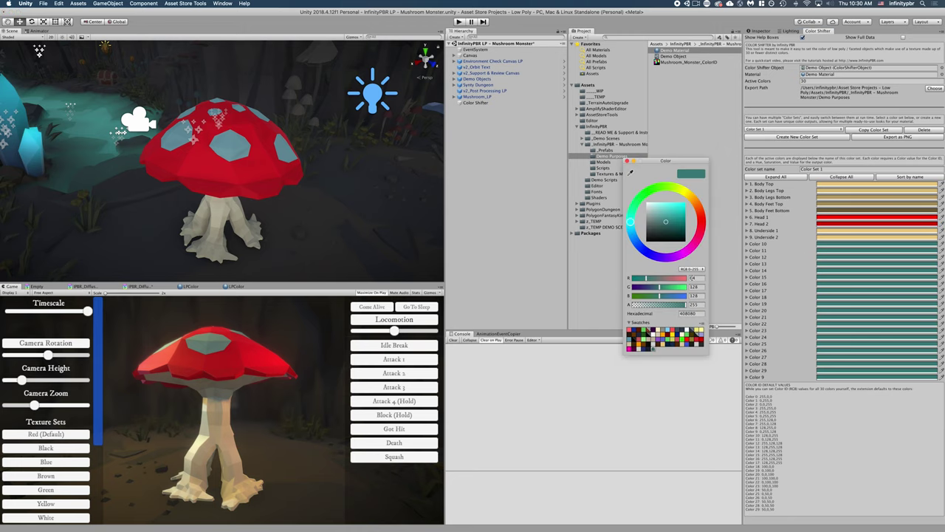
left_click_drag(670, 279, 663, 279)
left_click(627, 161)
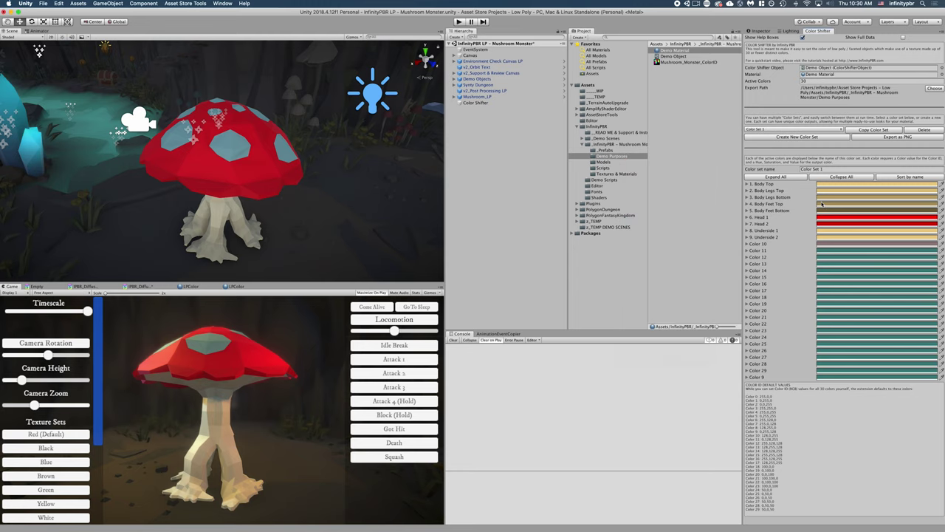
left_click(840, 245)
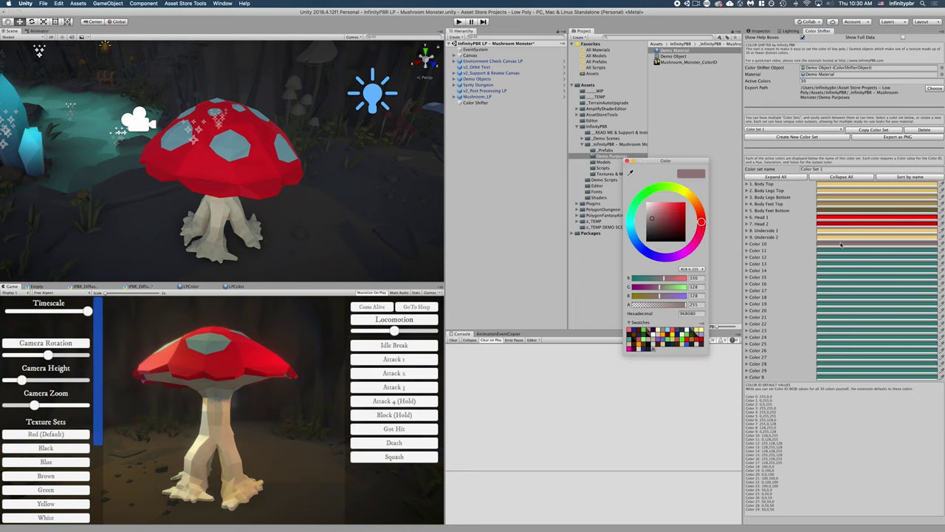
left_click(627, 161)
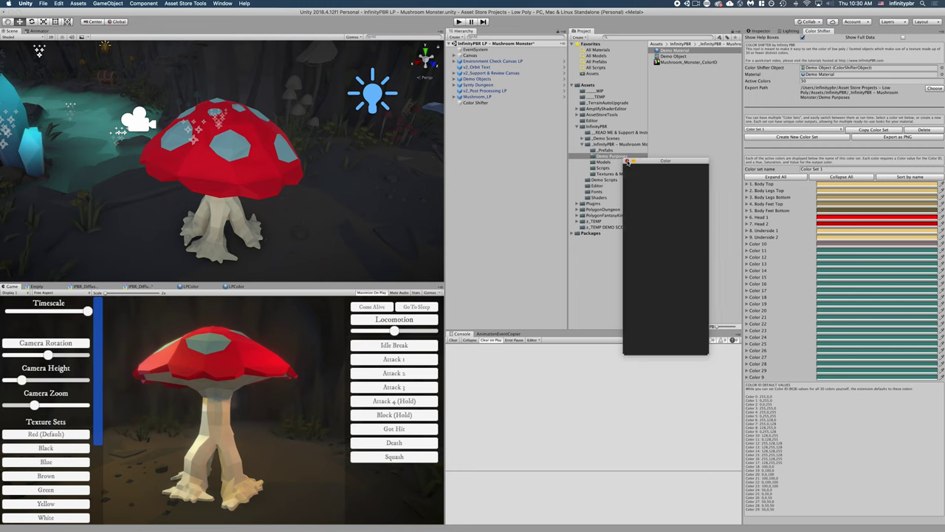
left_click(846, 245)
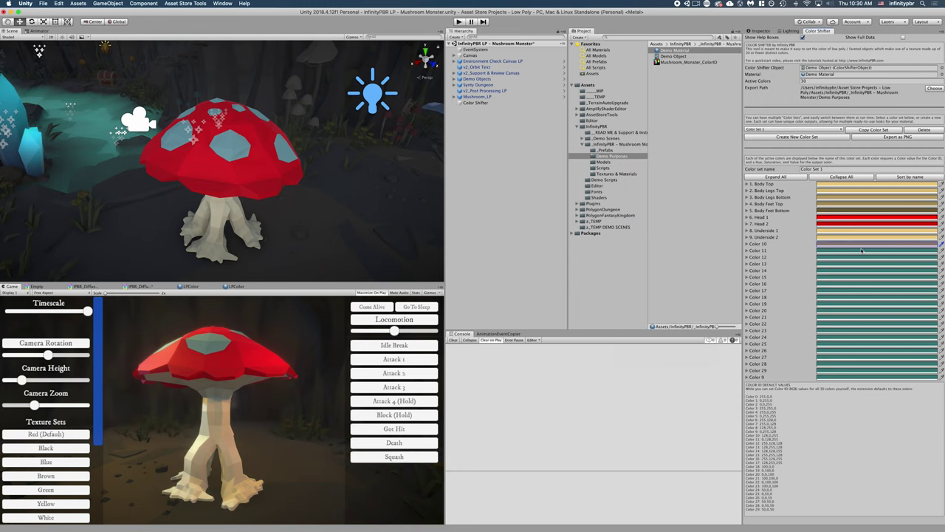
left_click(747, 244)
left_click(747, 244)
left_click_drag(908, 268, 911, 267)
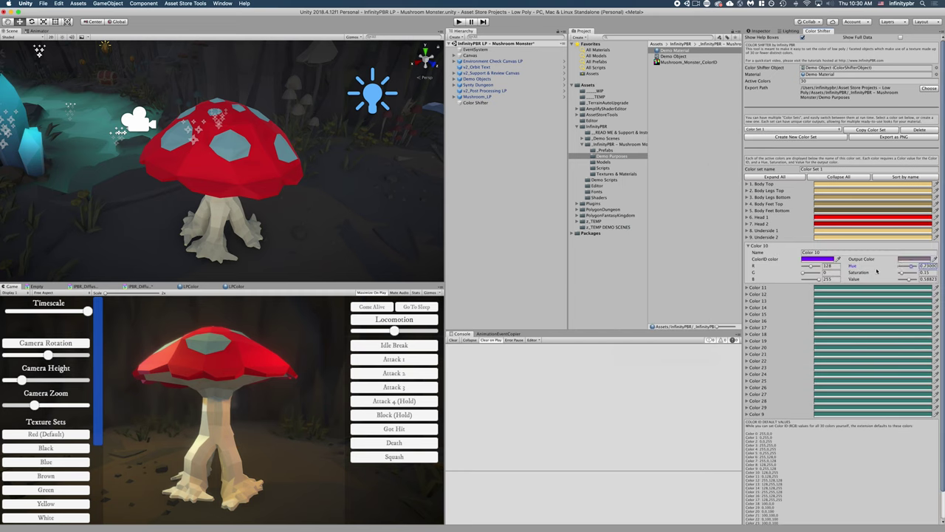
- Set Color 11's hue to 0.91 and shift Color 10's hue to 0.86
left_click(747, 287)
left_click_drag(914, 310, 909, 309)
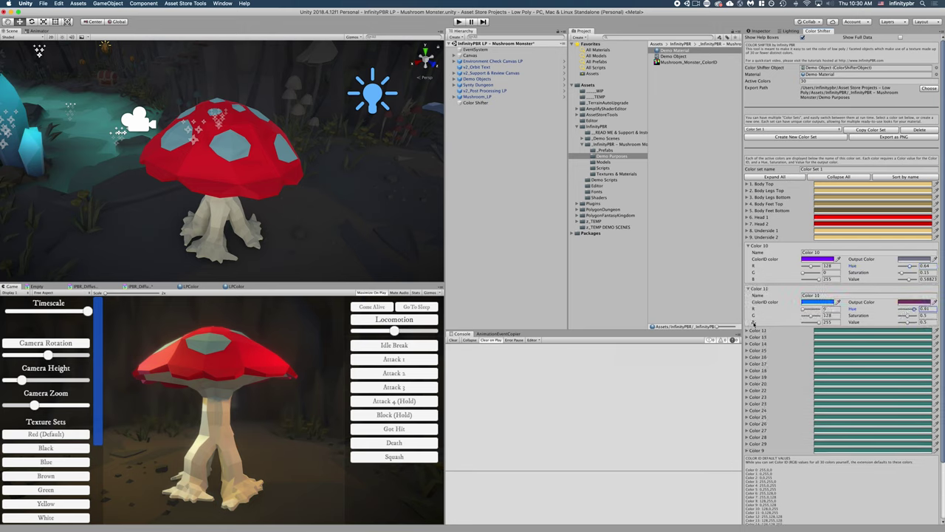
left_click(747, 330)
left_click_drag(908, 352, 898, 353)
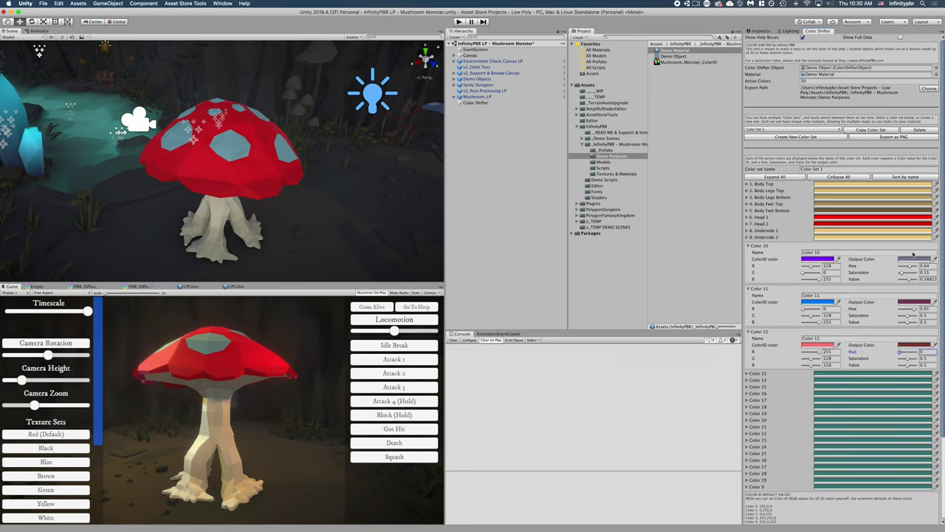
left_click(901, 37)
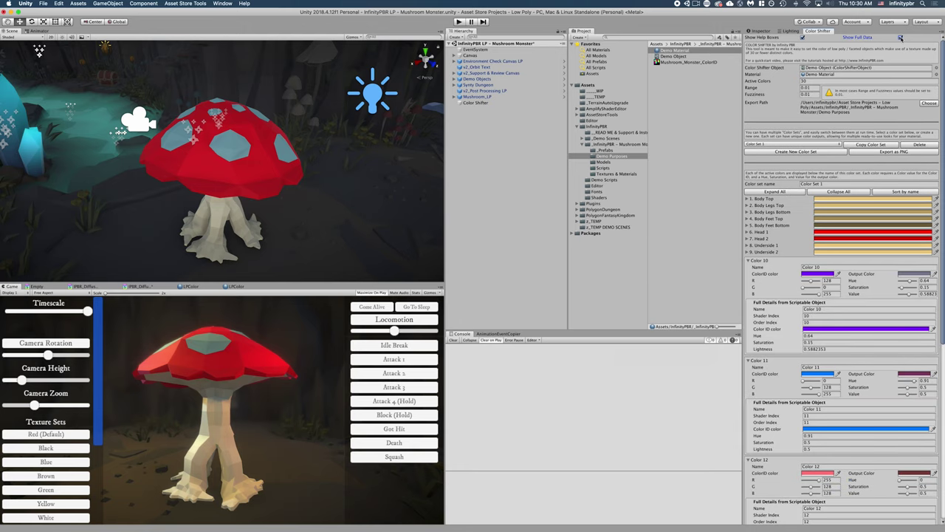
left_click(901, 38)
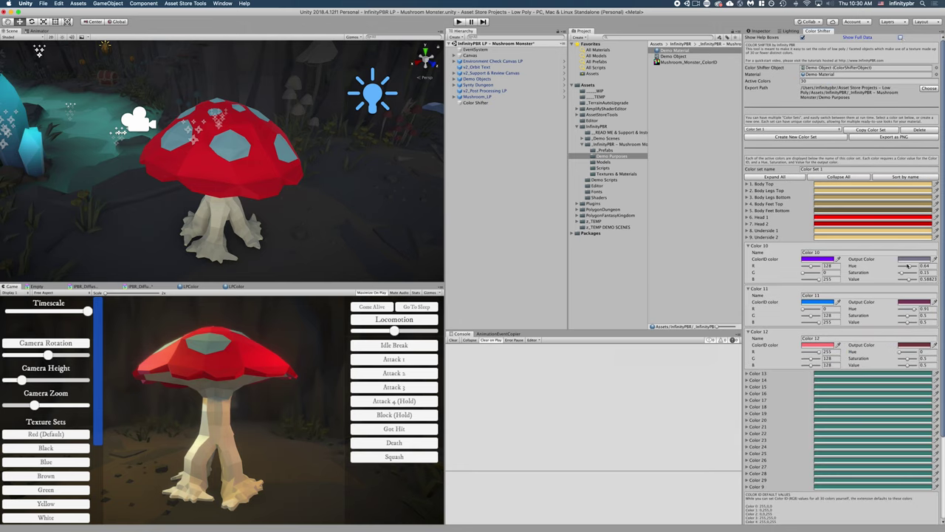
left_click_drag(907, 266, 913, 266)
- Set hues for Color 13 to 0.55, Color 14 to 0.39 and Color 15 to 0.19
left_click(748, 375)
left_click(920, 395)
left_click_drag(920, 395, 910, 397)
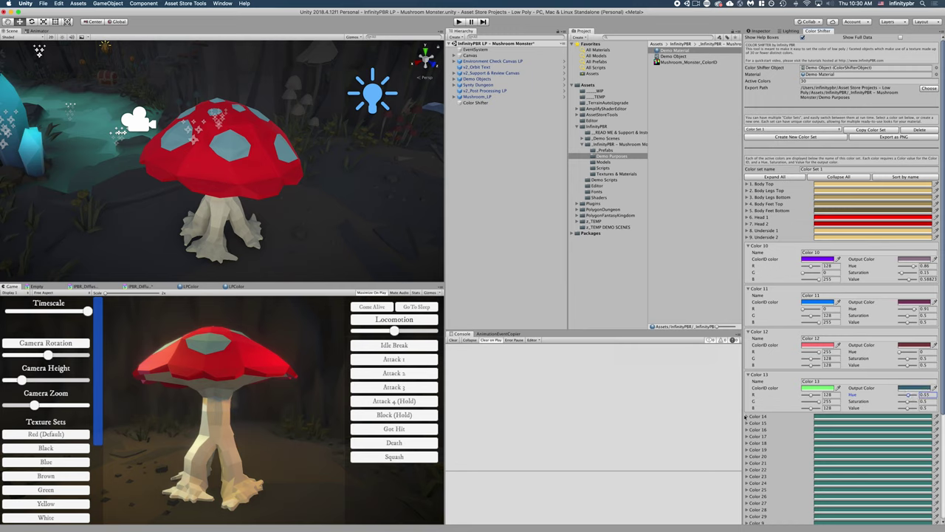
left_click(747, 417)
left_click_drag(901, 439, 906, 438)
left_click(761, 459)
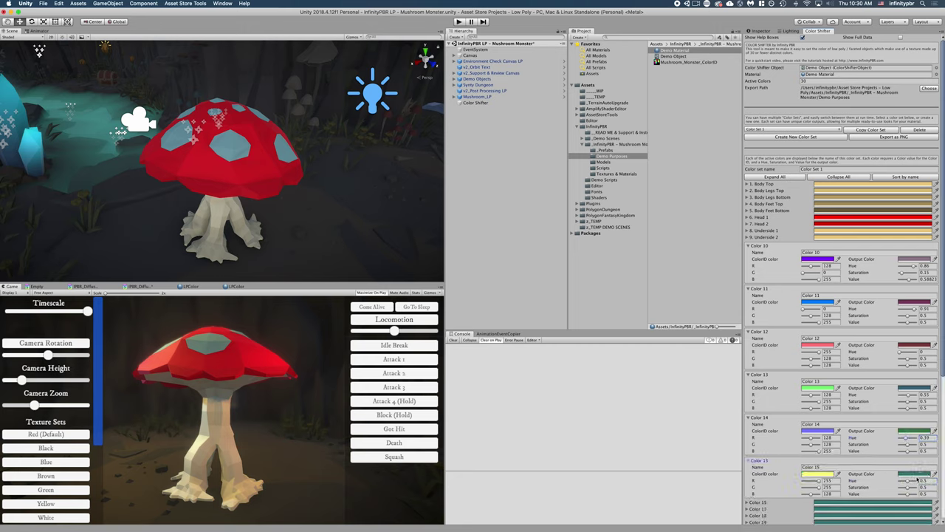
left_click_drag(904, 481, 908, 481)
- Load MushroomMonsterLP_ColorShifter, inspect its Head Bumps colour, then go to the Demo Purposes folder
left_click(613, 173)
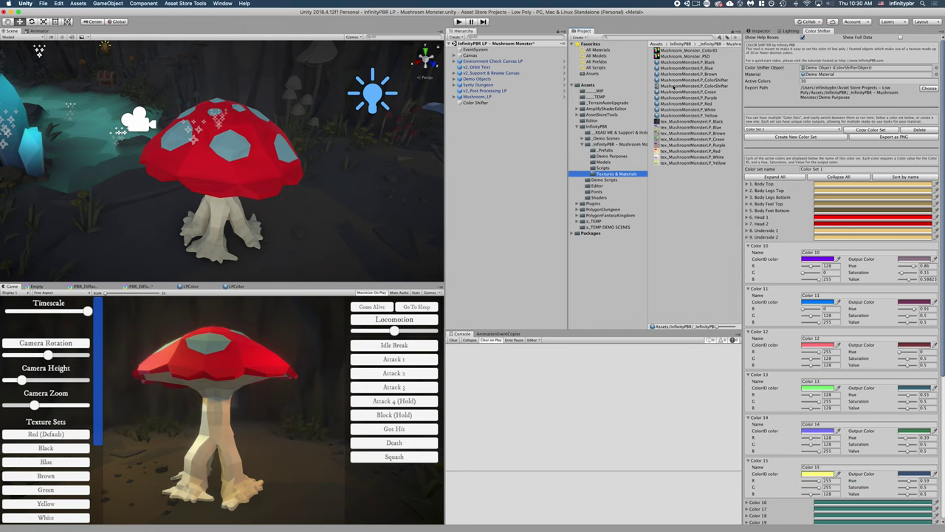
left_click_drag(673, 87, 864, 67)
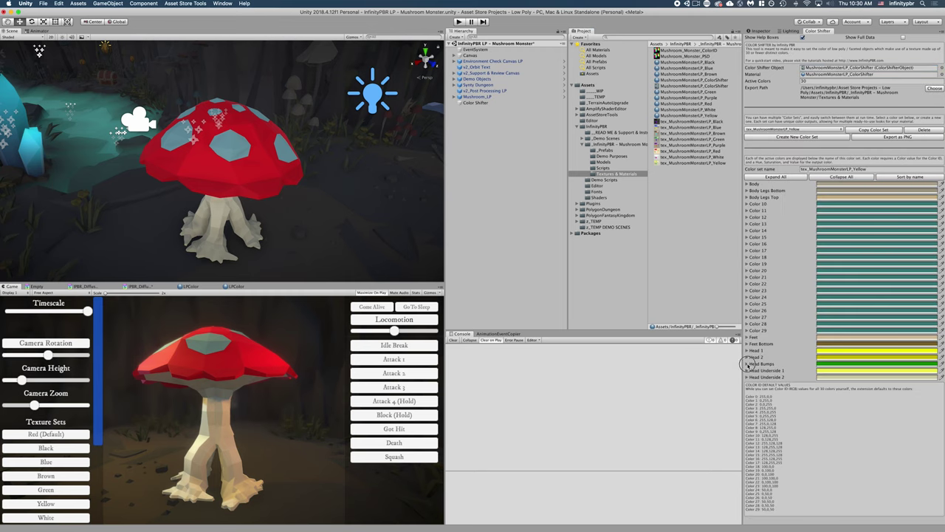
left_click(748, 363)
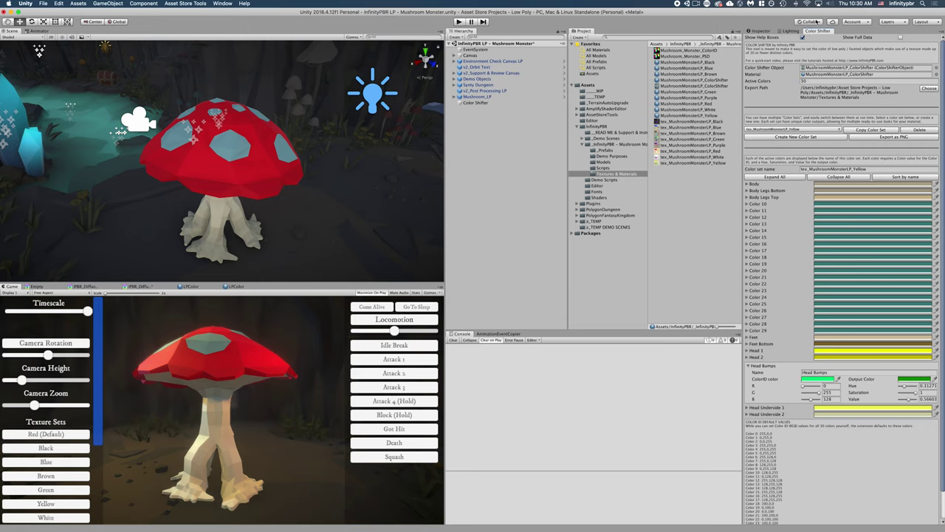
left_click(900, 37)
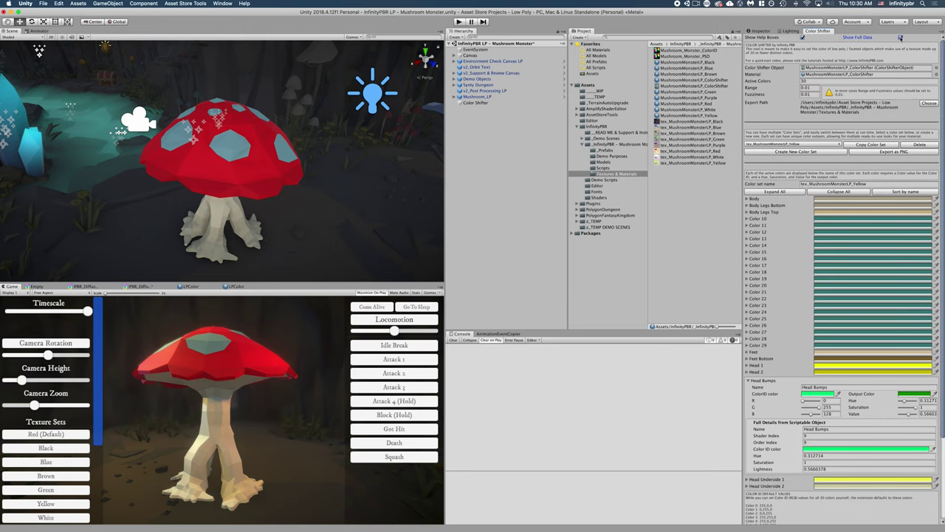
left_click(900, 37)
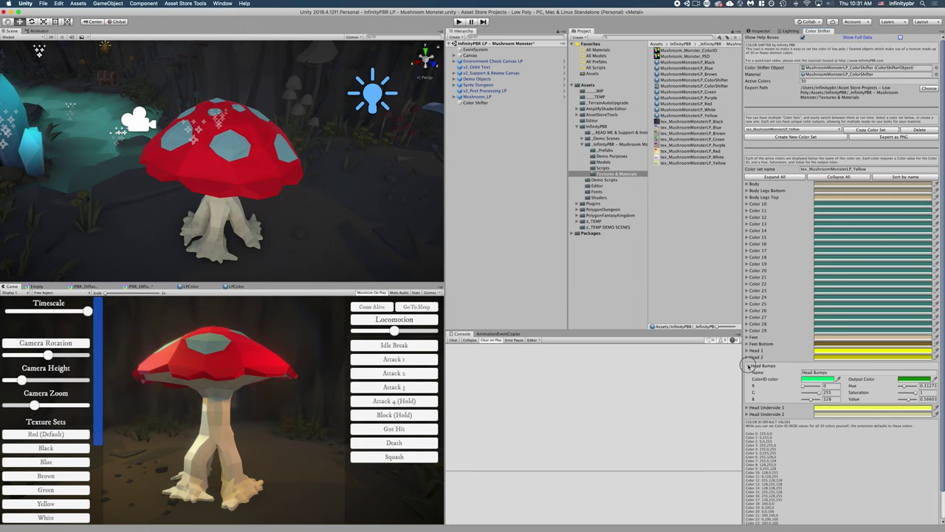
left_click(749, 366)
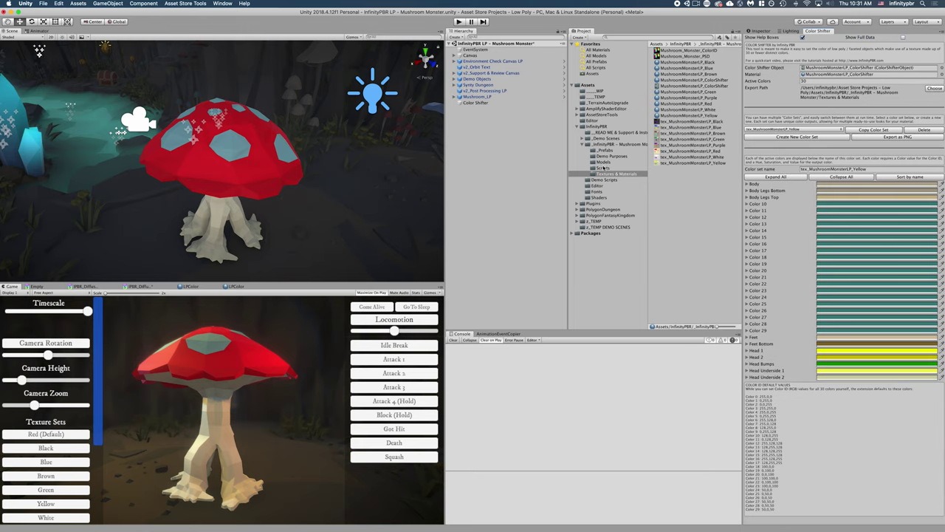
left_click(612, 156)
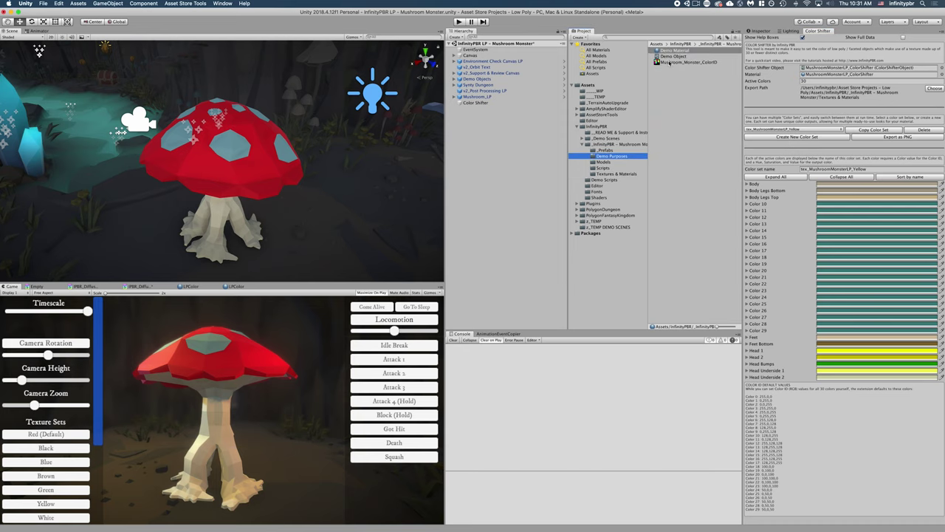
- Reload Demo Object into the Color Shifter, check Color 9's details, then collapse every colour entry
left_click_drag(674, 56, 820, 66)
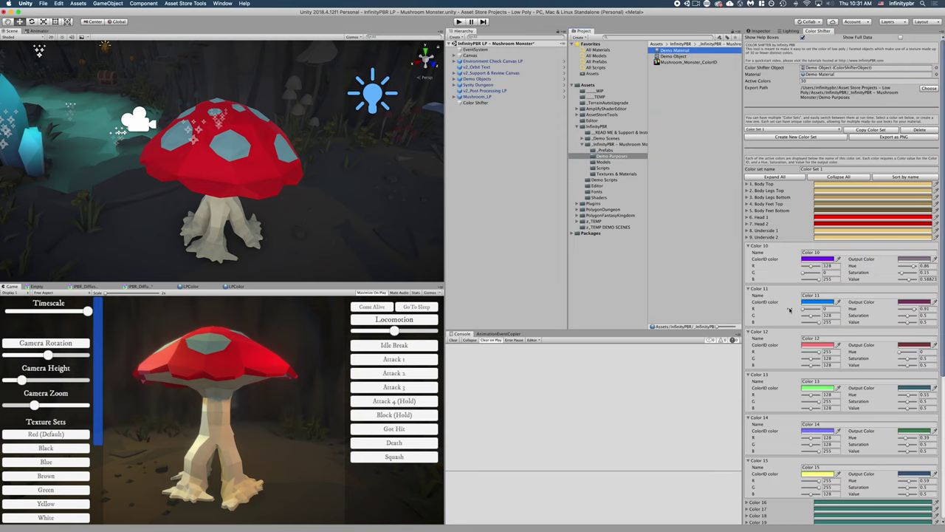
left_click(748, 239)
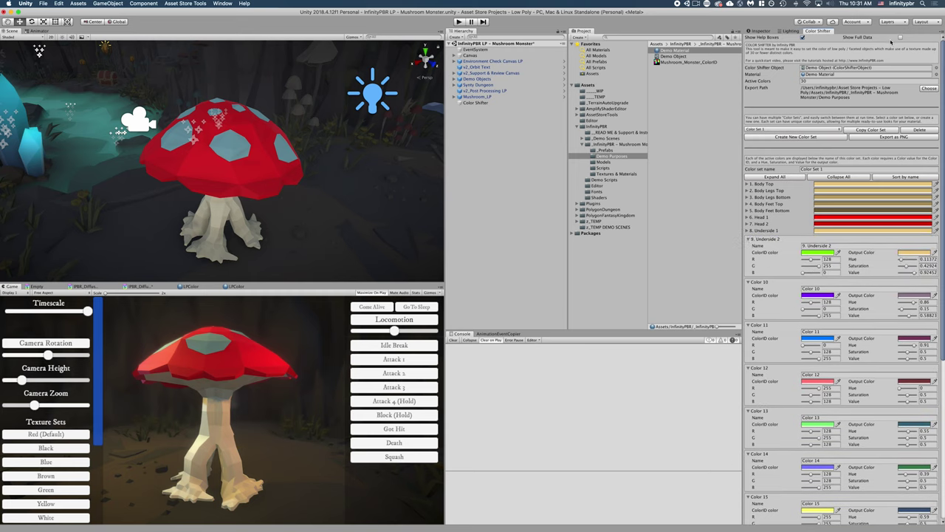
left_click(901, 37)
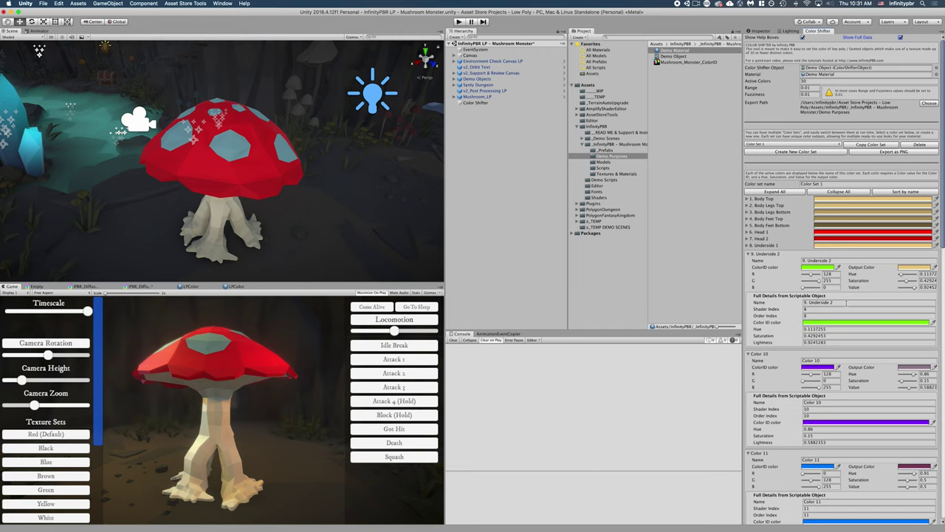
scroll(846, 302, "down", 15)
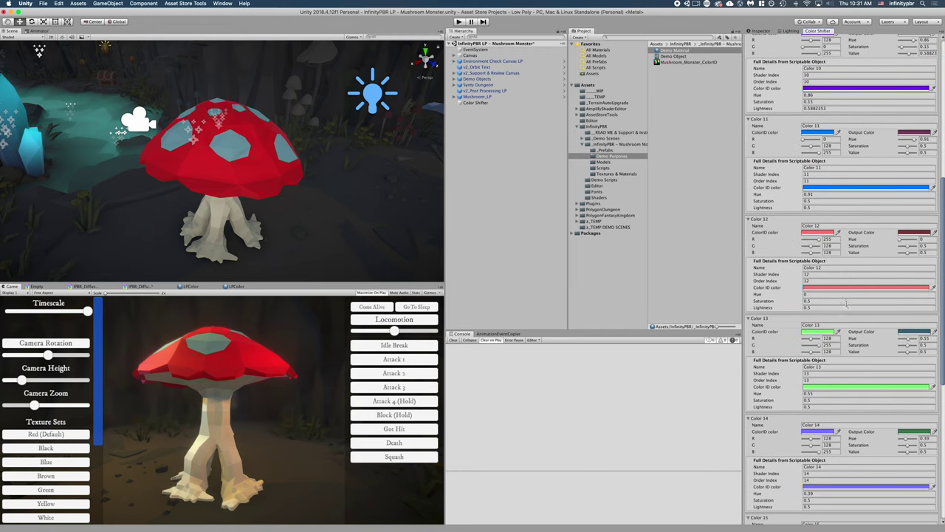
scroll(804, 365, "down", 3)
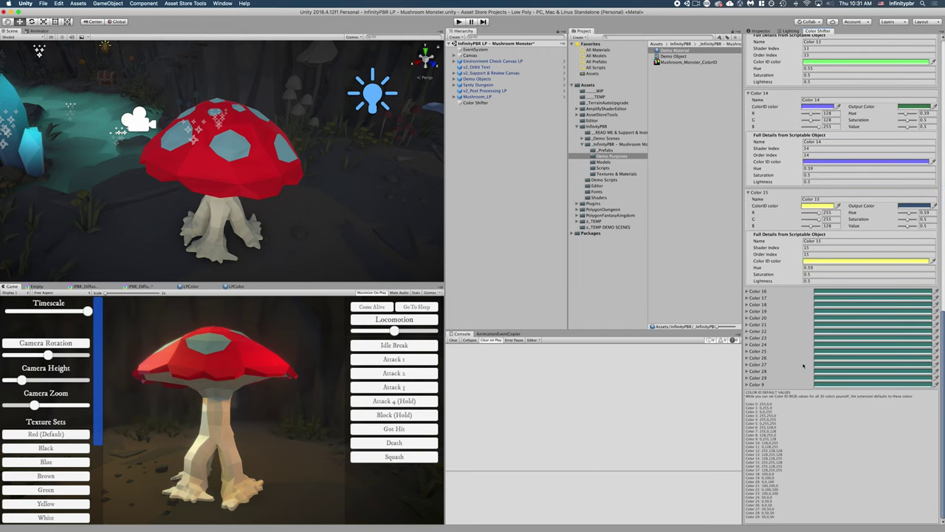
left_click(746, 384)
scroll(834, 308, "up", 20)
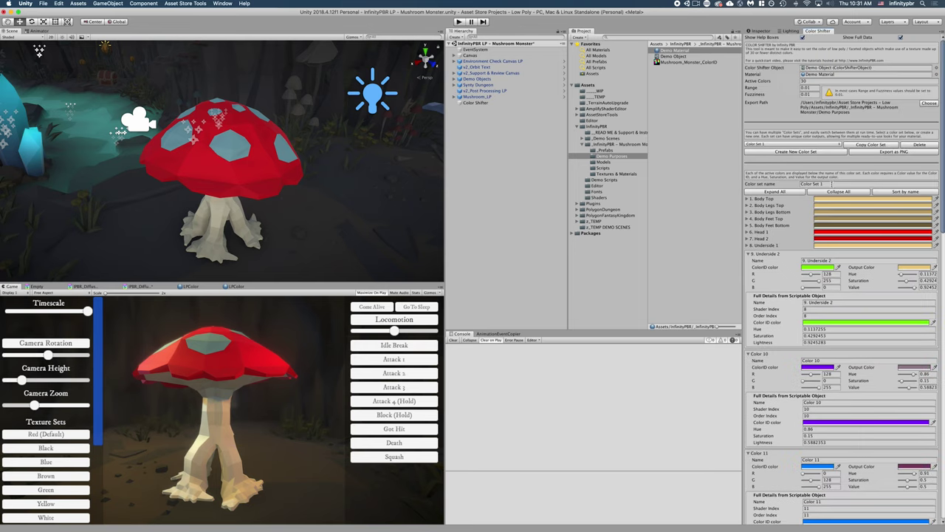
left_click(832, 192)
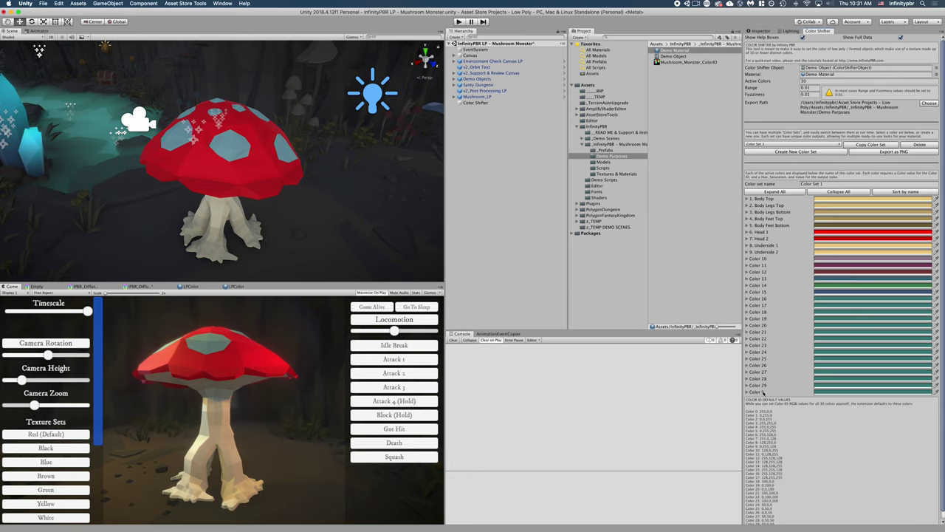
- Rename Color 9 to '7. Head Bumps', sort colours by name and turn off Show Full Data
left_click(749, 392)
scroll(900, 401, "down", 2)
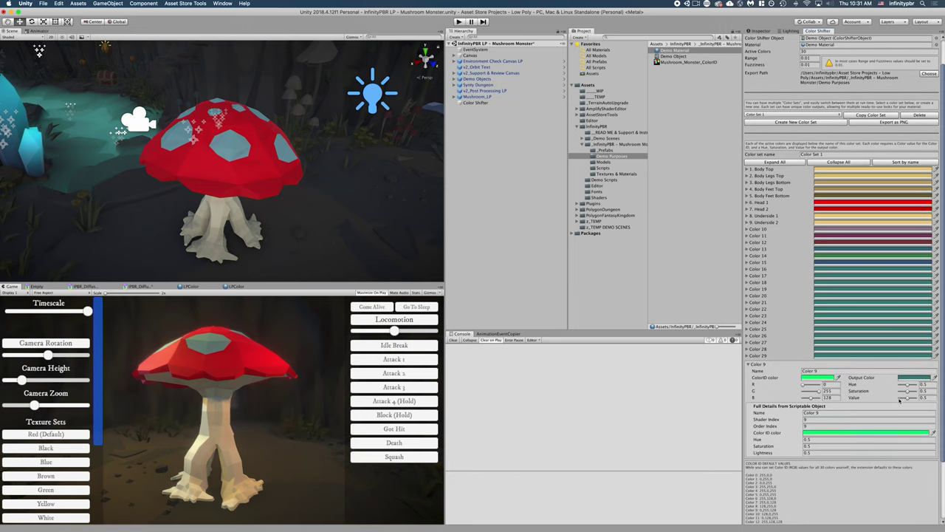
scroll(818, 371, "down", 1)
left_click(820, 363)
type("1")
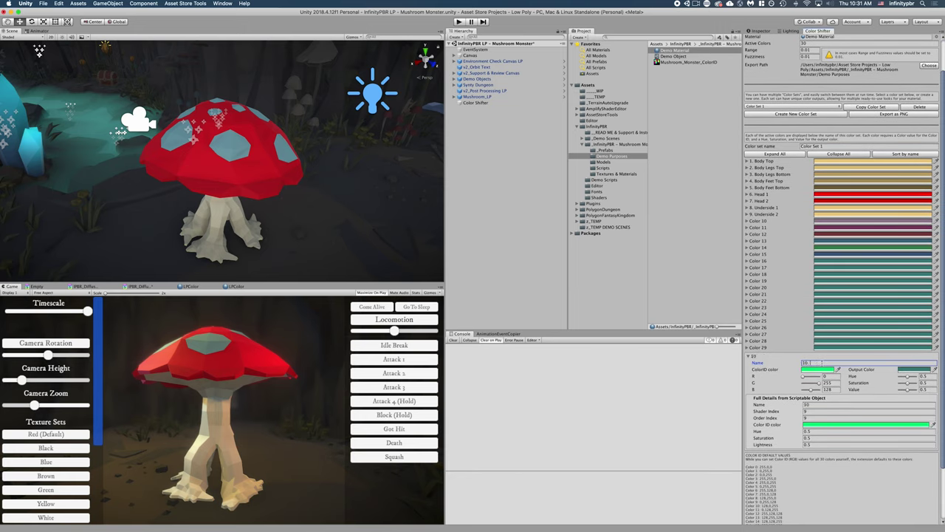
type("0. Bumps")
key("Return")
type("7. Head Bumps")
left_click(914, 154)
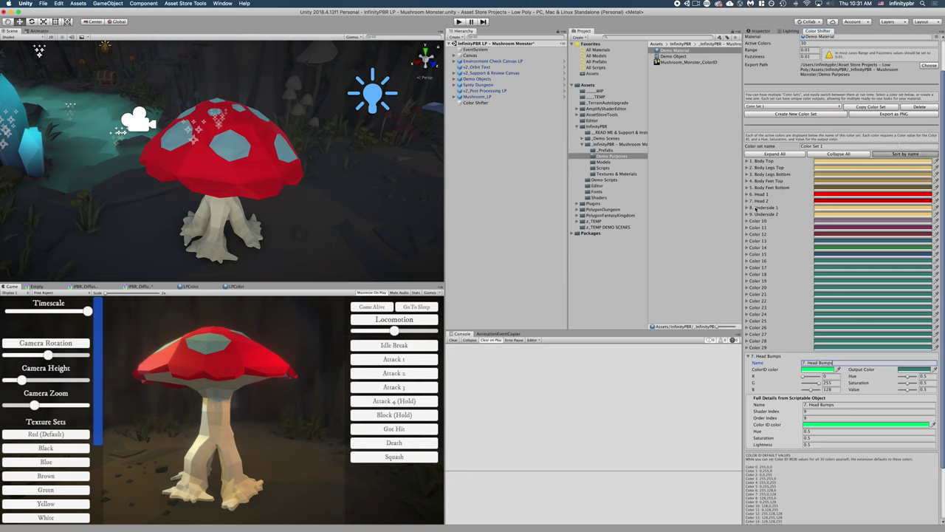
scroll(838, 94, "up", 2)
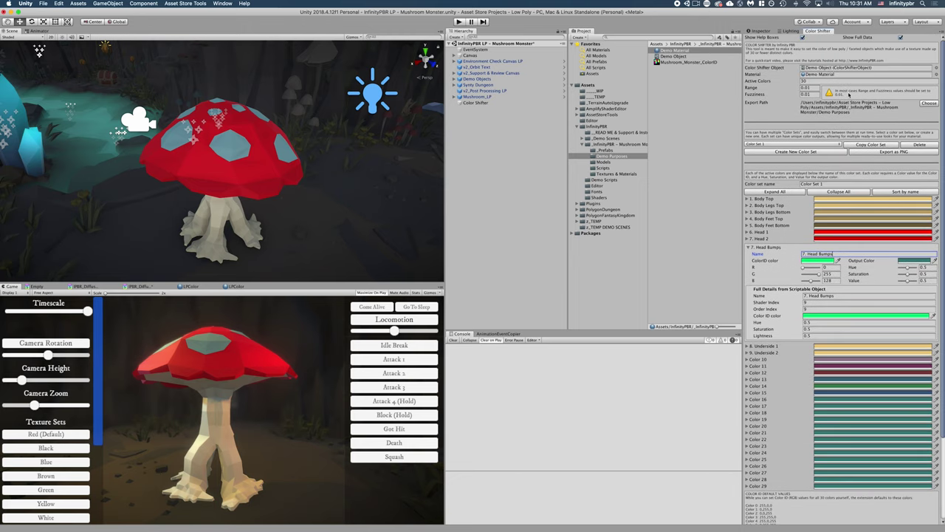
left_click(901, 37)
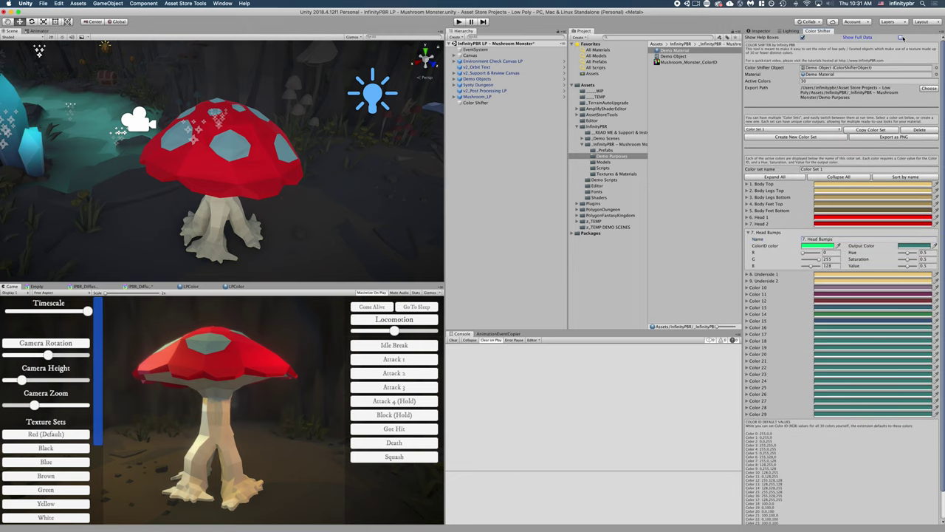
- Set the 7. Head Bumps output colour to white and orbit the scene to view the spots
left_click(909, 247)
left_click_drag(666, 220, 644, 201)
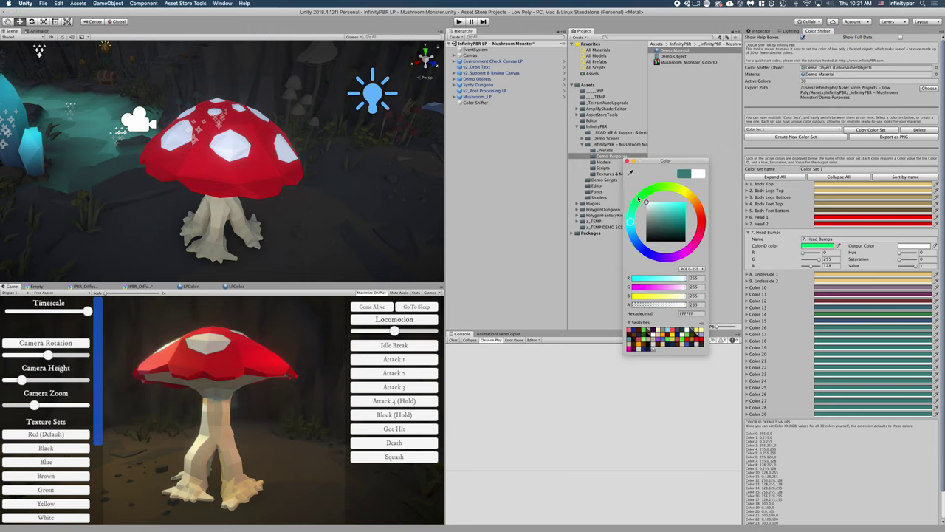
left_click(627, 160)
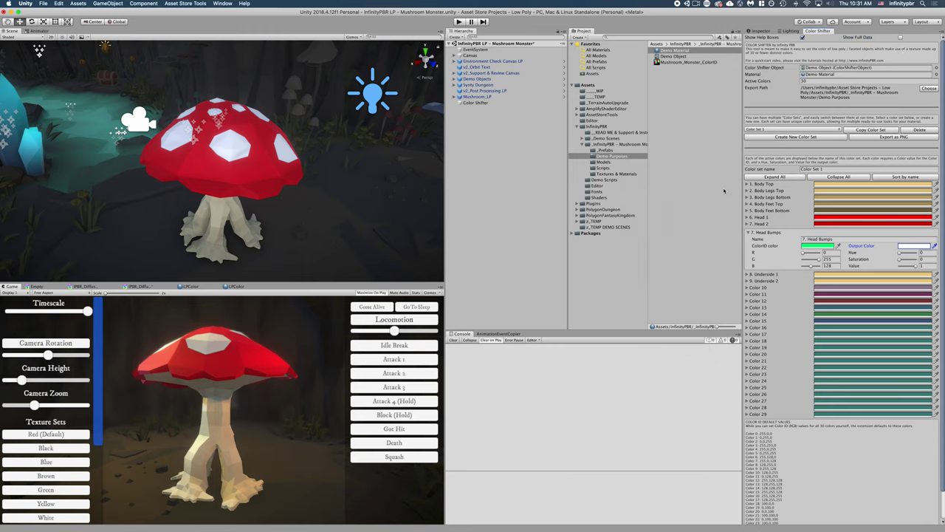
left_click(749, 233)
left_click_drag(221, 162, 510, 142, "alt")
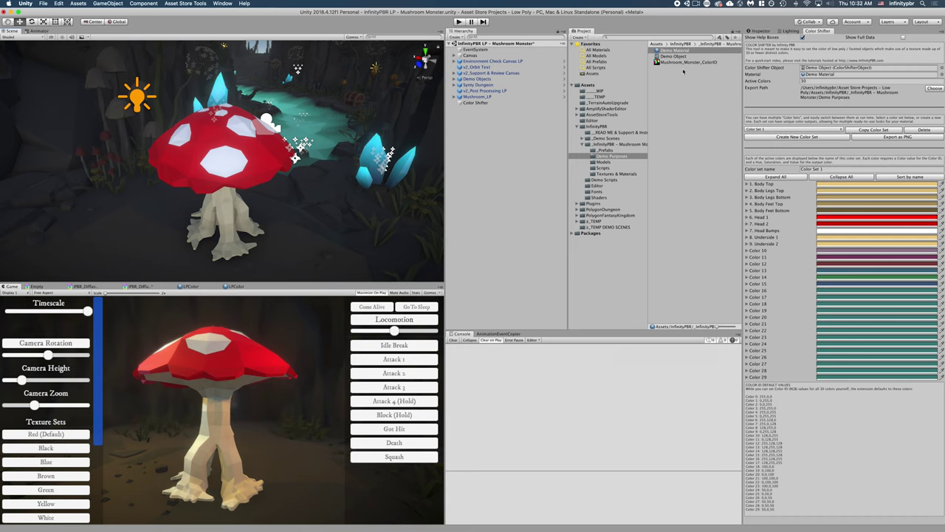
- Create the Color Set 1 asset for the demo mushroom and select it
left_click(803, 68)
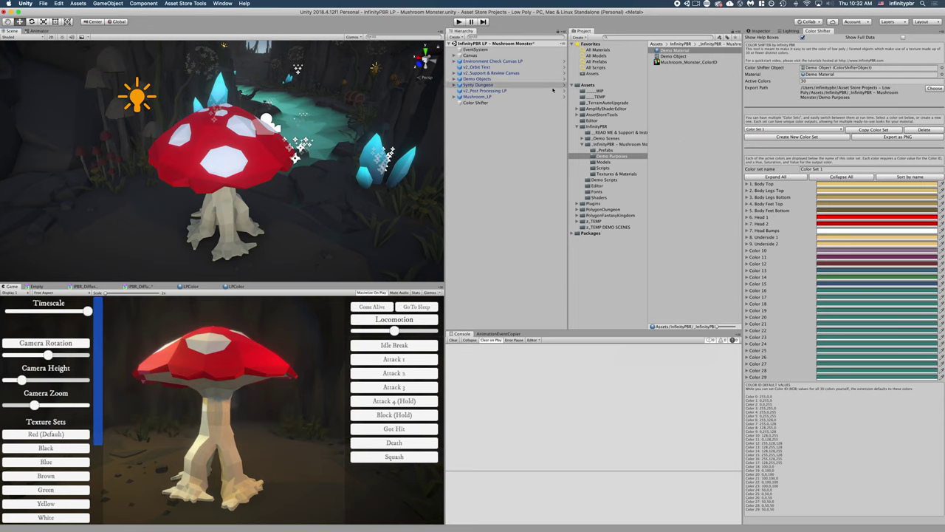
left_click(880, 138)
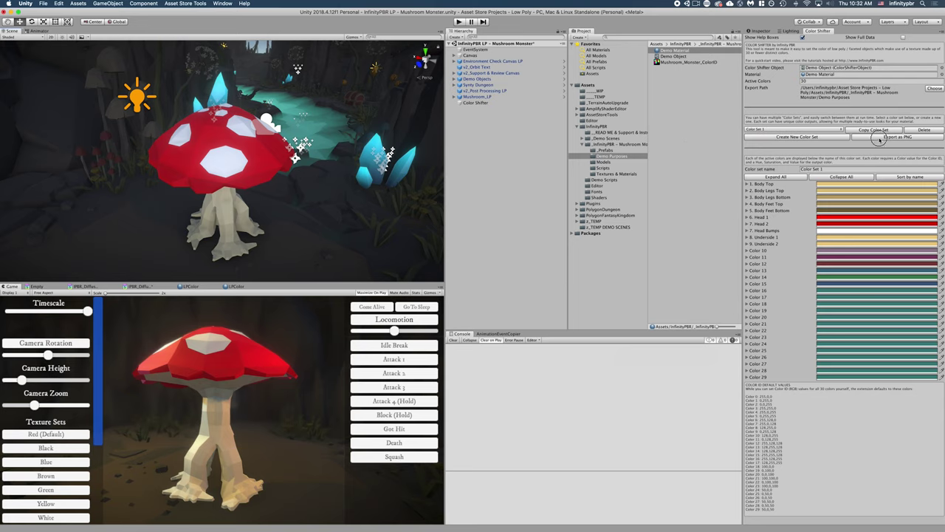
left_click(662, 50)
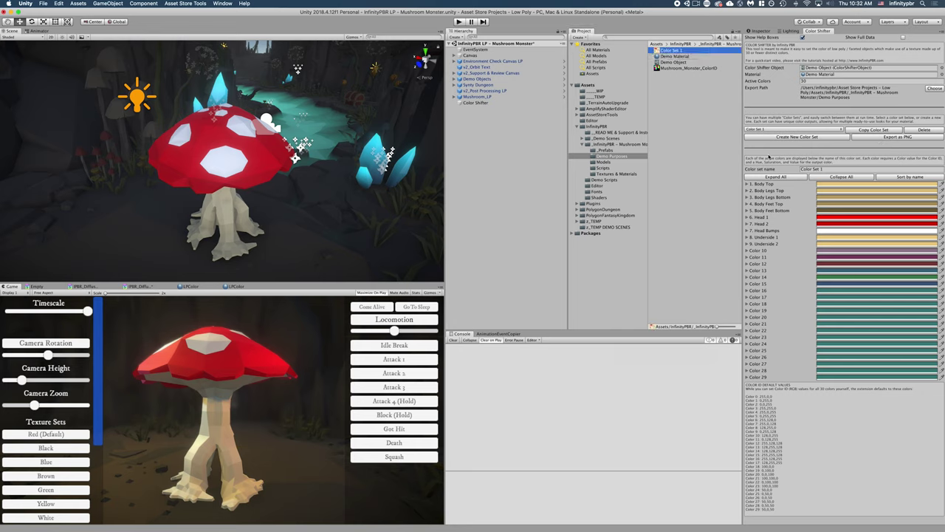
- Name the color set DemoTexture1 and export it as a PNG texture
left_click(829, 168)
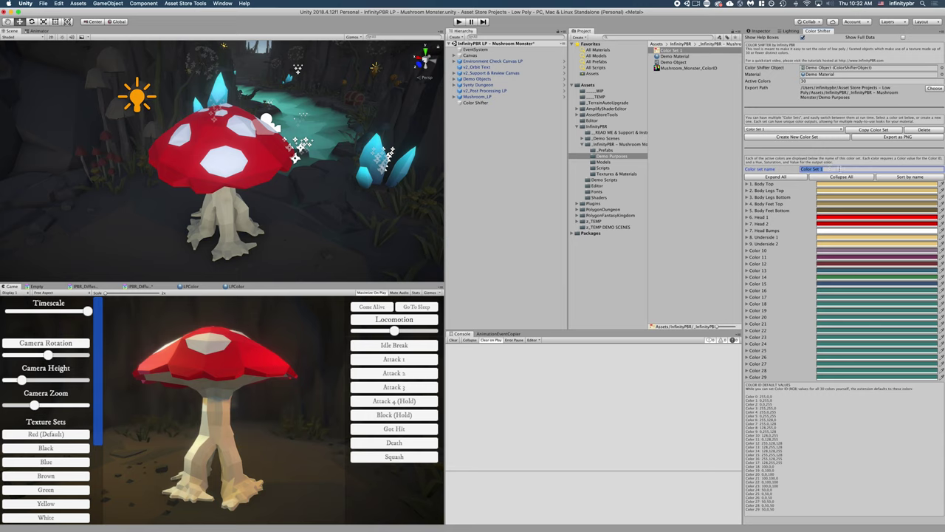
type("DemoT")
type("exture1")
left_click(882, 137)
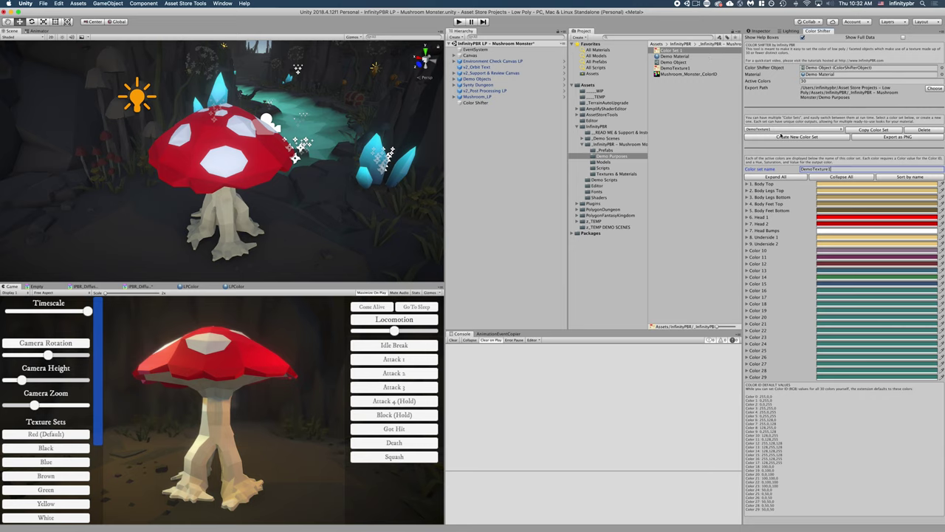
- Create a trial blank color set, then delete it and confirm
left_click(807, 139)
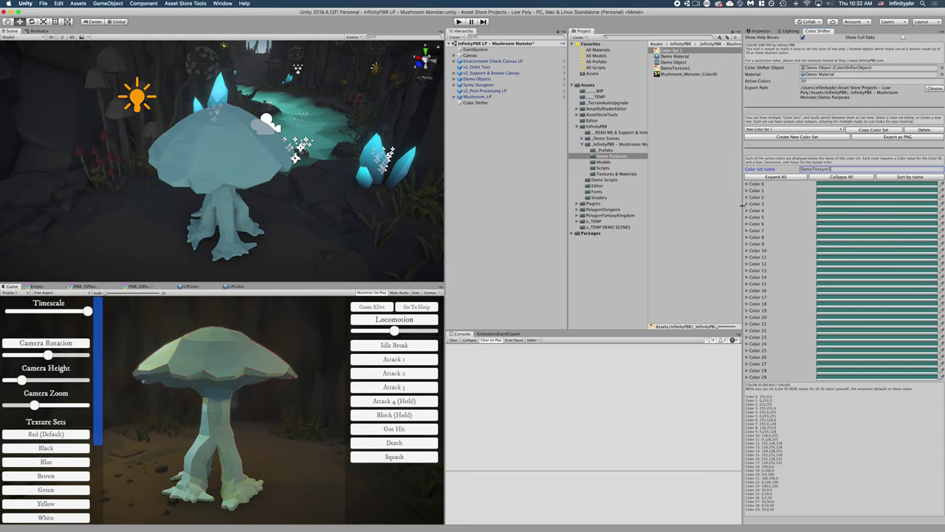
left_click(920, 130)
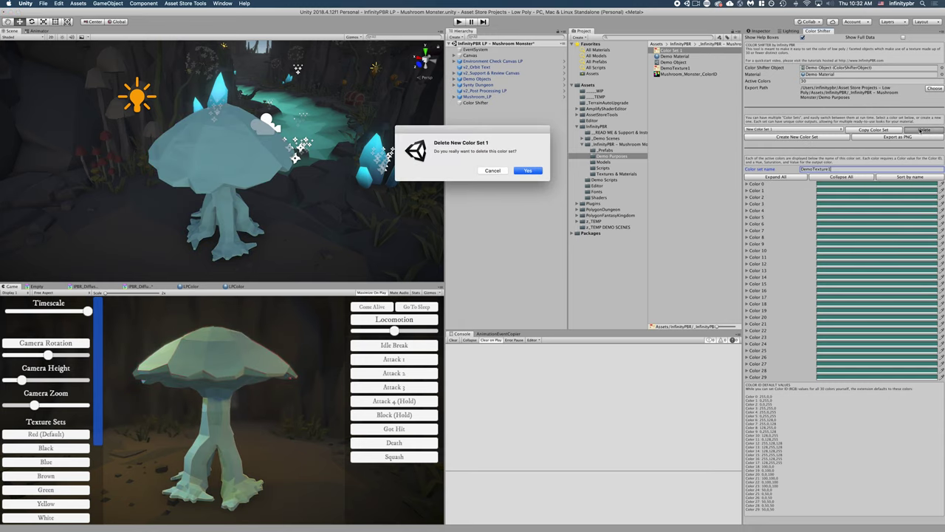
left_click(528, 170)
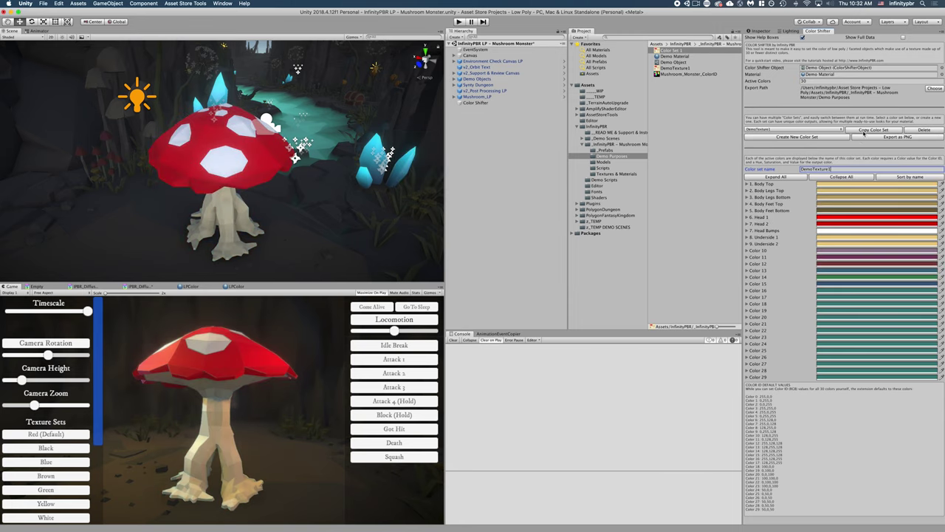
- Duplicate DemoTexture1 as DemoTexture1 Copy 1 and check the color set list
left_click(874, 130)
double_click(835, 170)
left_click(817, 132)
- Rename the DemoTexture1 Copy 1 set to DemoTexture2
left_click(810, 129)
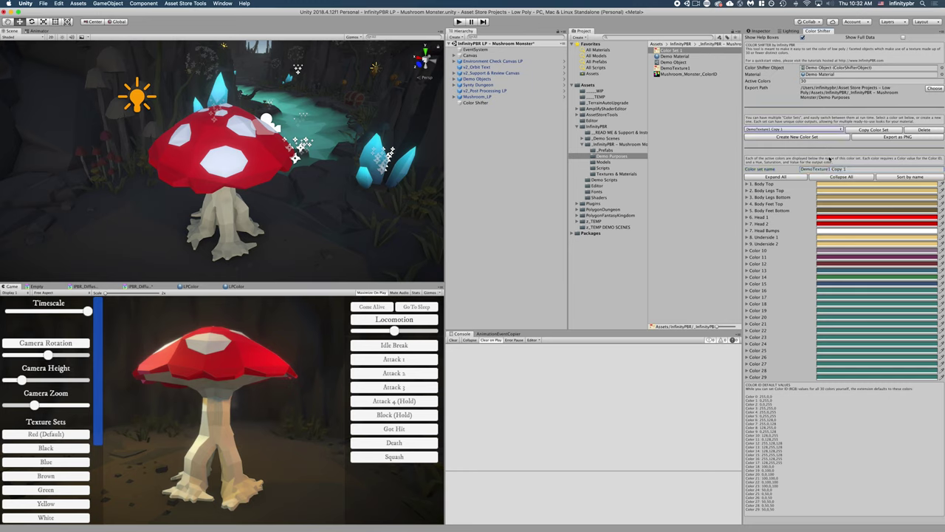
left_click(836, 169)
key("BackSpace")
key("BackSpace")
key("BackSpace")
key("BackSpace")
key("BackSpace")
key("BackSpace")
key("BackSpace")
key("BackSpace")
type("2")
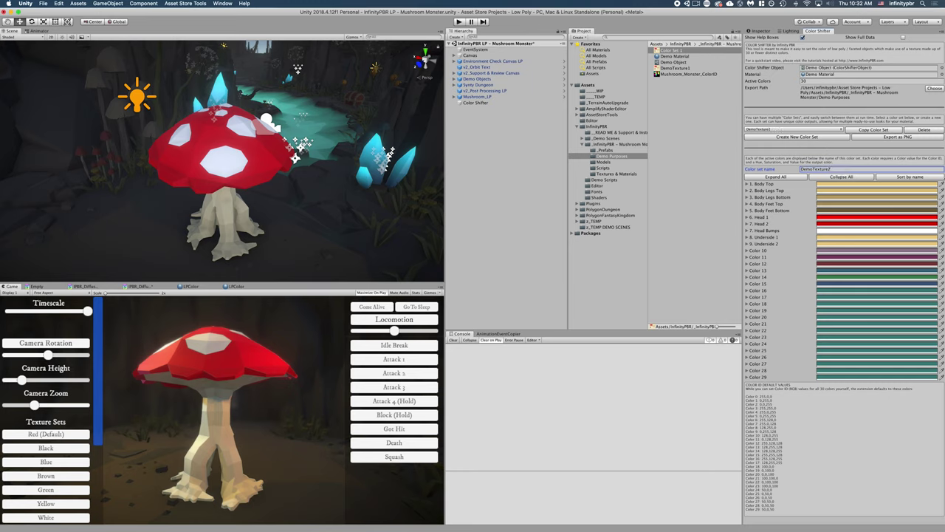
- Make the Head 1 cap blue and Head Bumps yellow, export DemoTexture2 as PNG, then reselect DemoTexture1
left_click(825, 220)
left_click(688, 236)
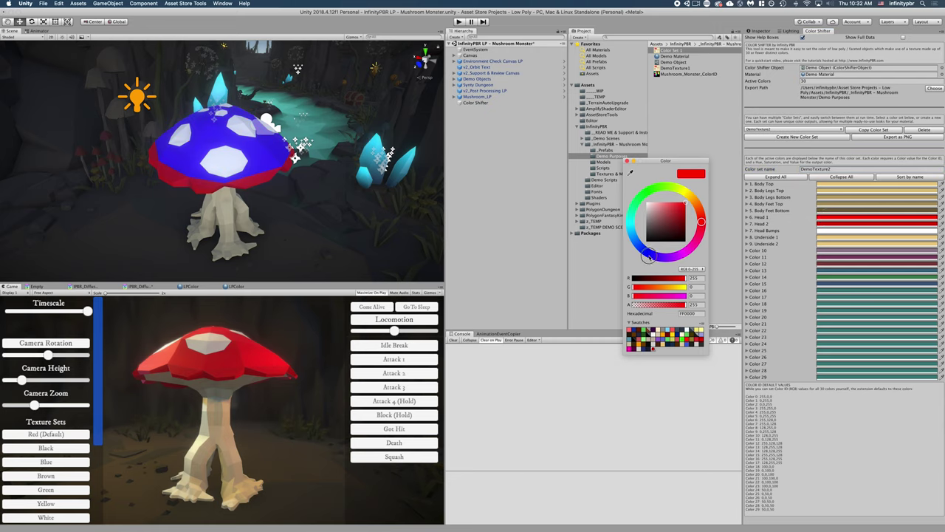
left_click_drag(665, 260, 650, 254)
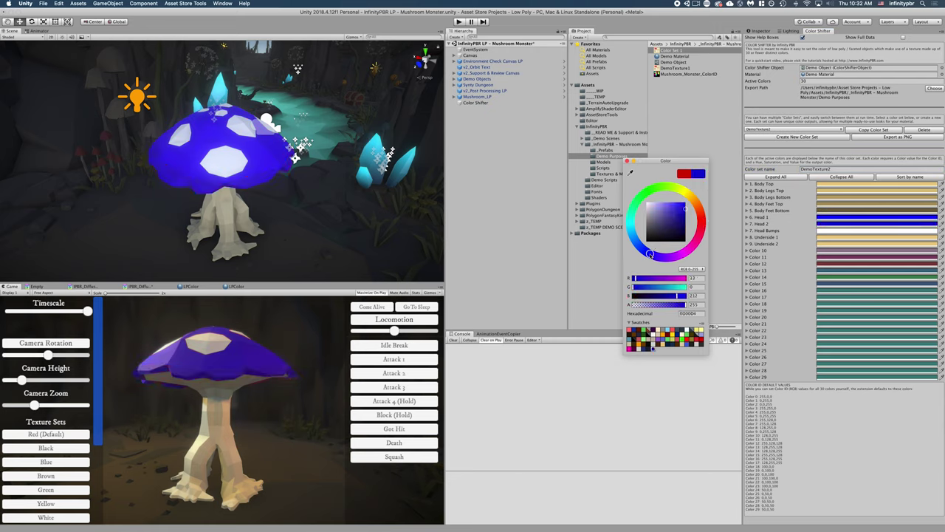
left_click(627, 160)
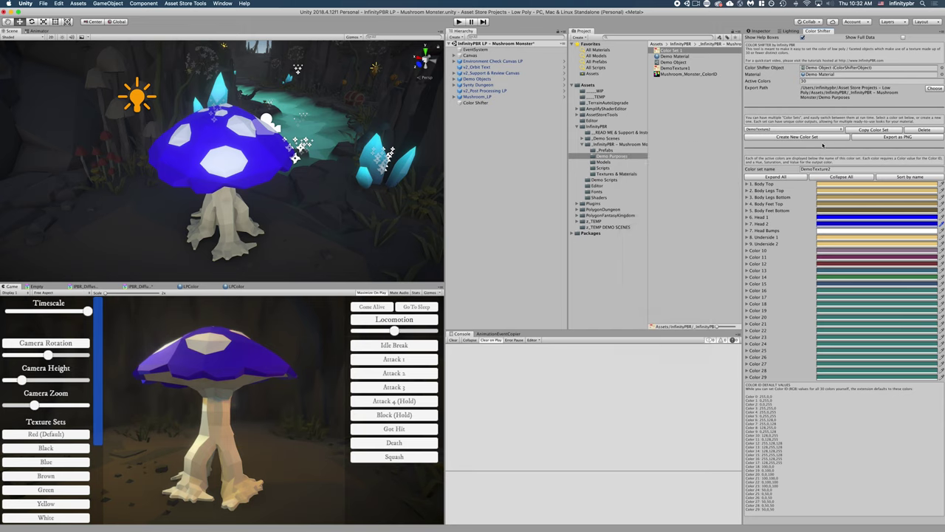
left_click(838, 232)
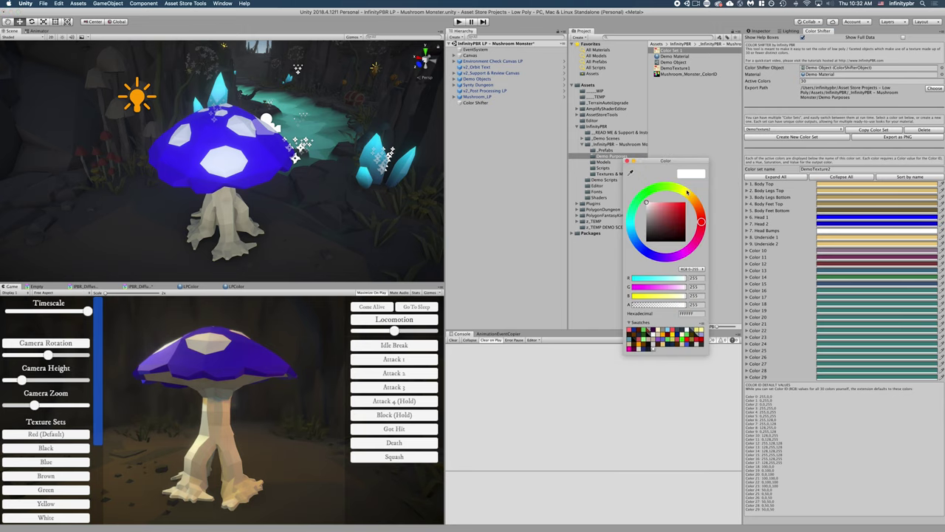
left_click(680, 204)
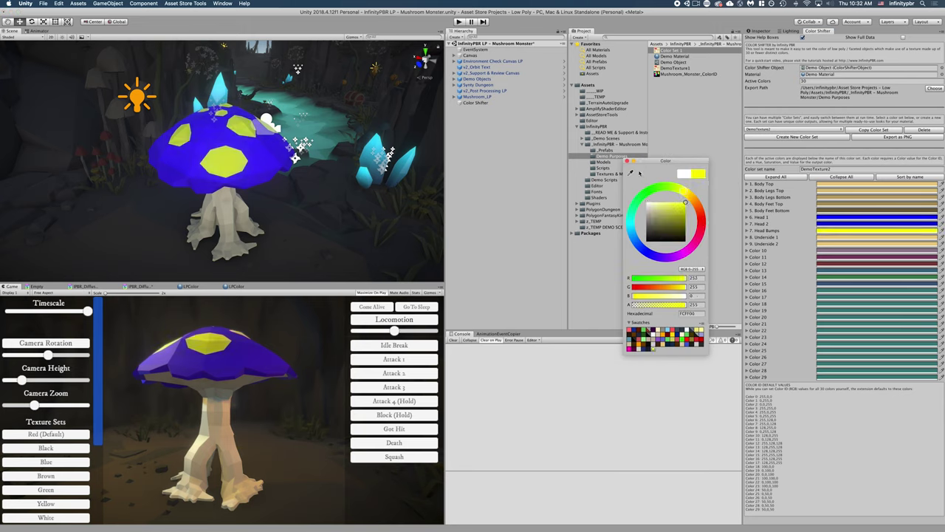
left_click(627, 160)
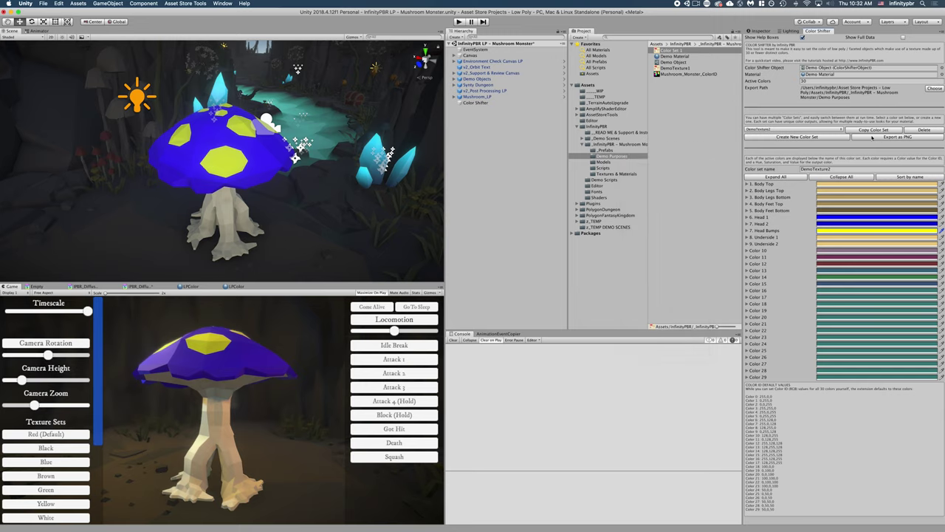
left_click(878, 137)
left_click(777, 131)
left_click(773, 119)
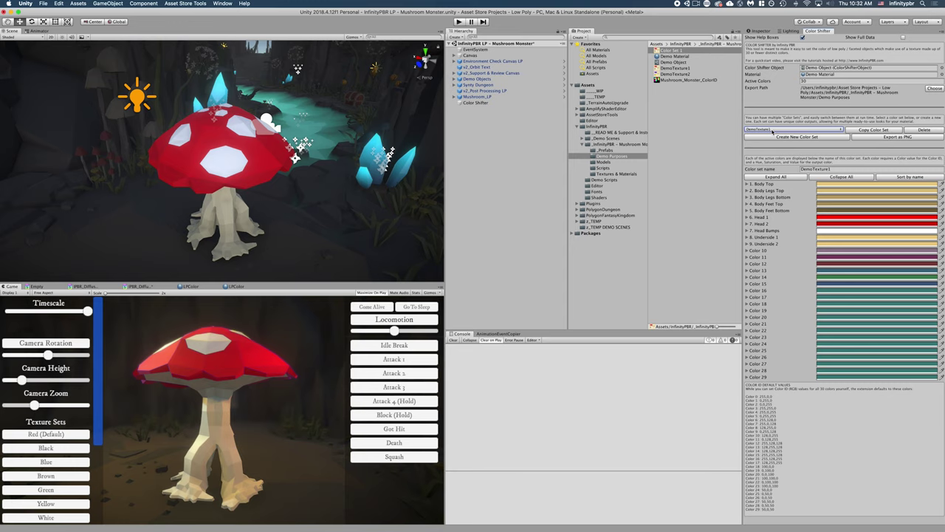
left_click(772, 130)
left_click(773, 136)
left_click(777, 130)
left_click(772, 124)
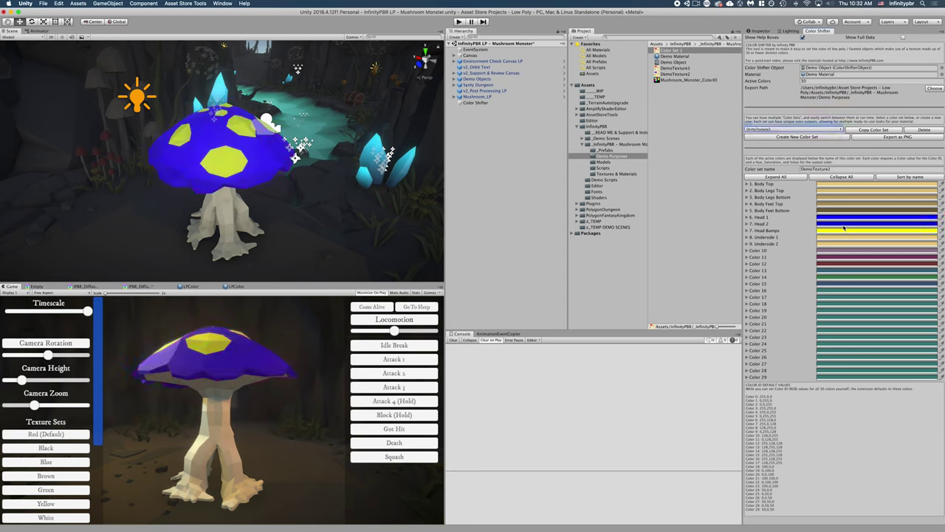